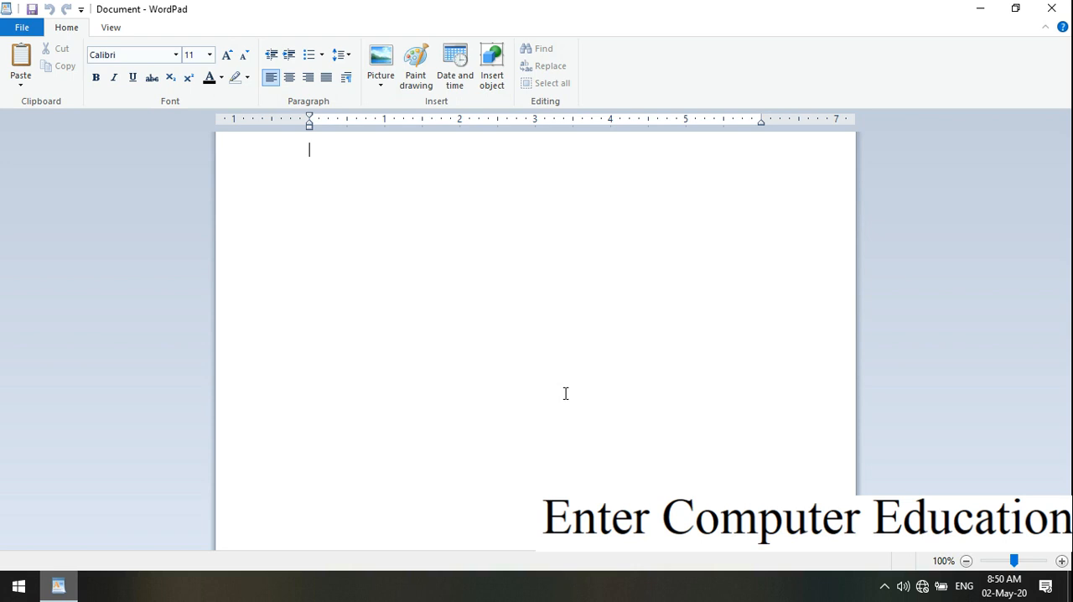
Write the sentence "I am student." at the start of the blank document.
type("i")
key("BackSpace")
key("Caps_Lock")
type("I")
key("Caps_Lock")
type("am us")
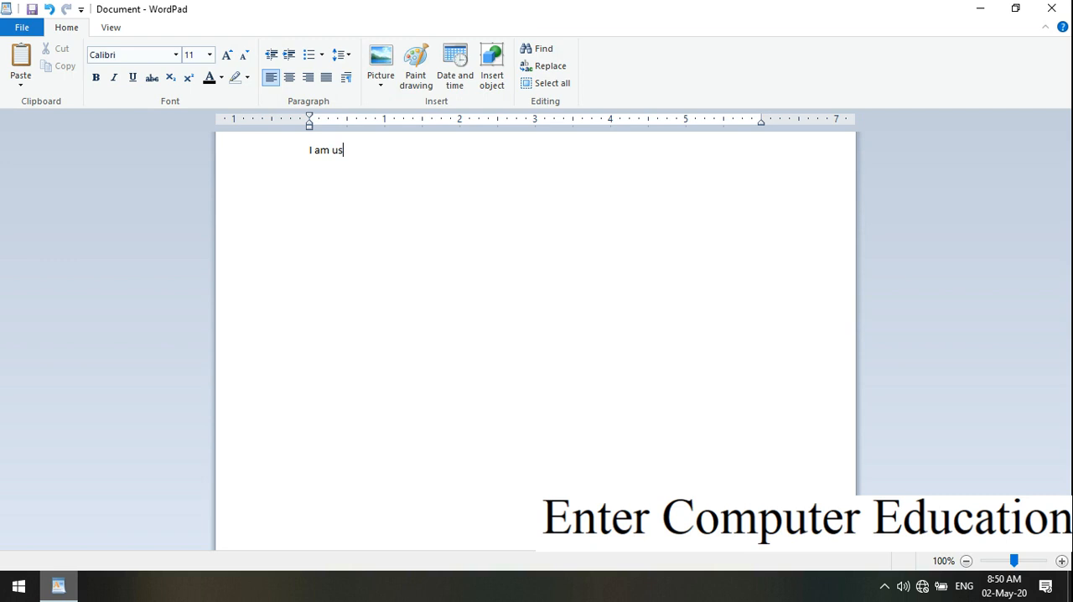
key("BackSpace")
key("BackSpace")
type("stu")
type("dent ")
type("a")
key("BackSpace")
Set the font size of the words "am student." to 48.
left_click_drag(372, 150, 302, 152)
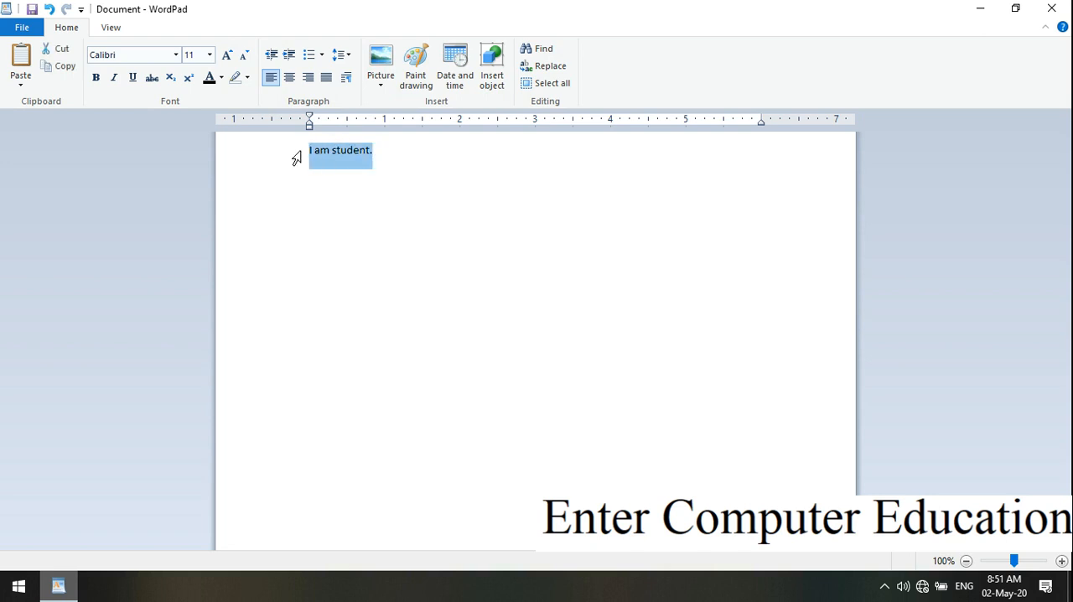
left_click(461, 206)
left_click_drag(378, 151, 318, 154)
left_click(210, 57)
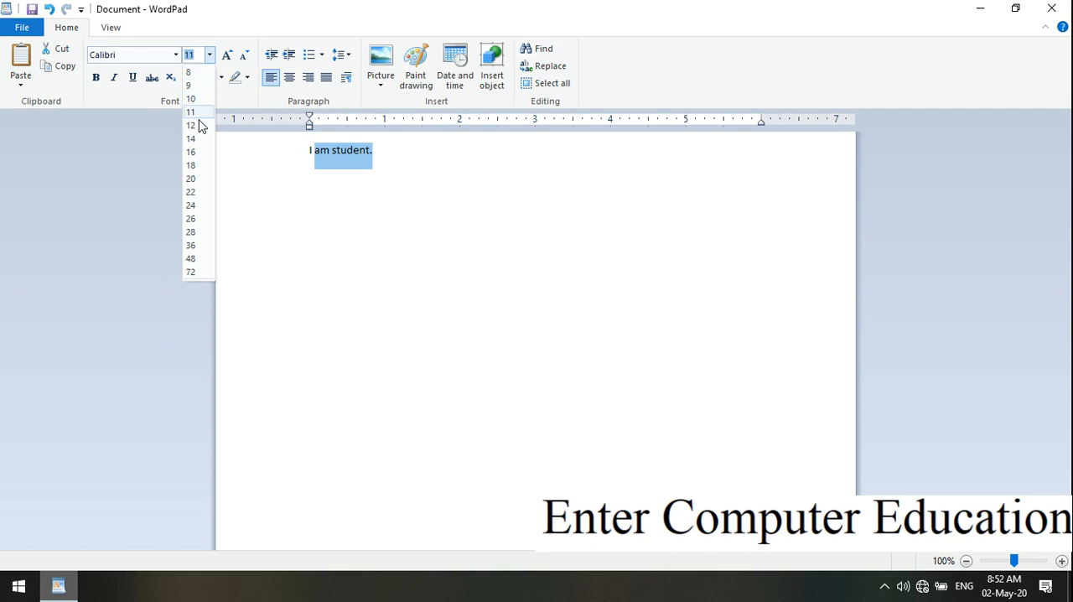
left_click(194, 262)
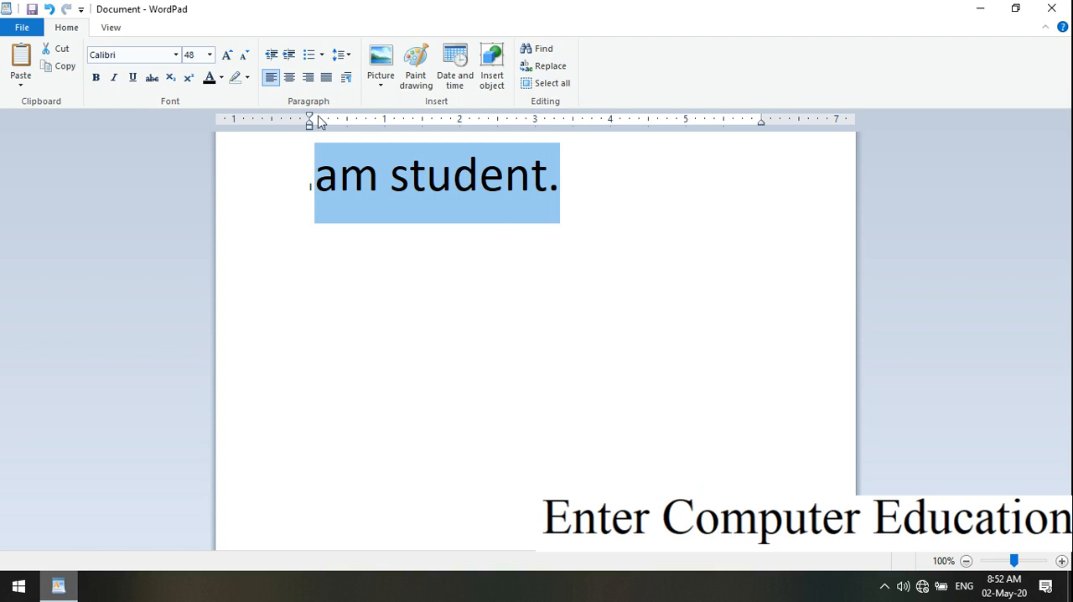
Set the font size of "am student." back to 11 and deselect the text.
left_click(210, 55)
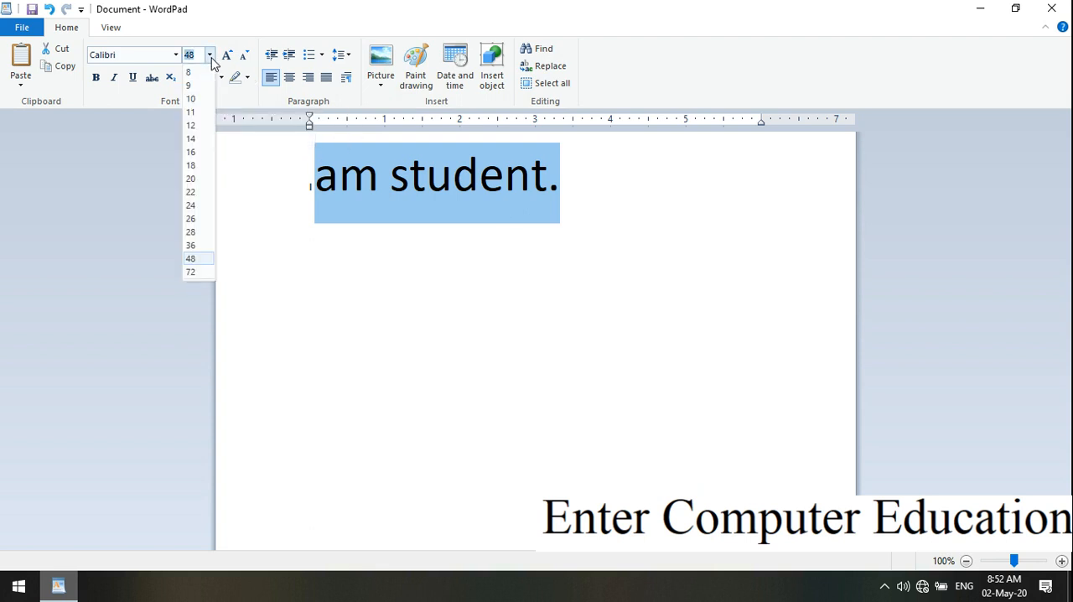
left_click(208, 111)
left_click(471, 208)
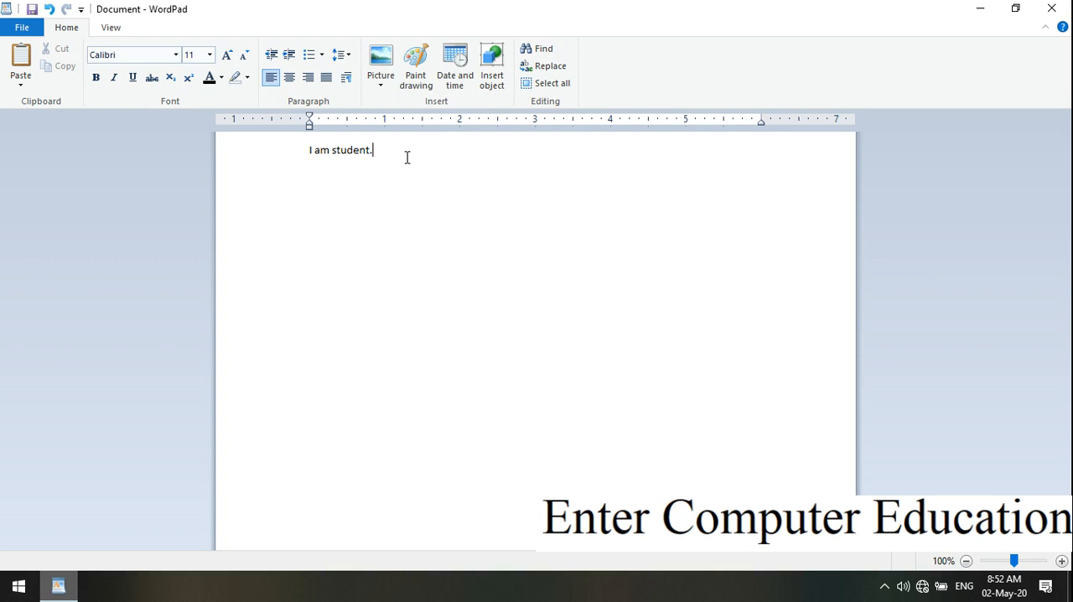
Set the font size of the whole sentence "I am student." to 72.
left_click_drag(388, 156, 302, 156)
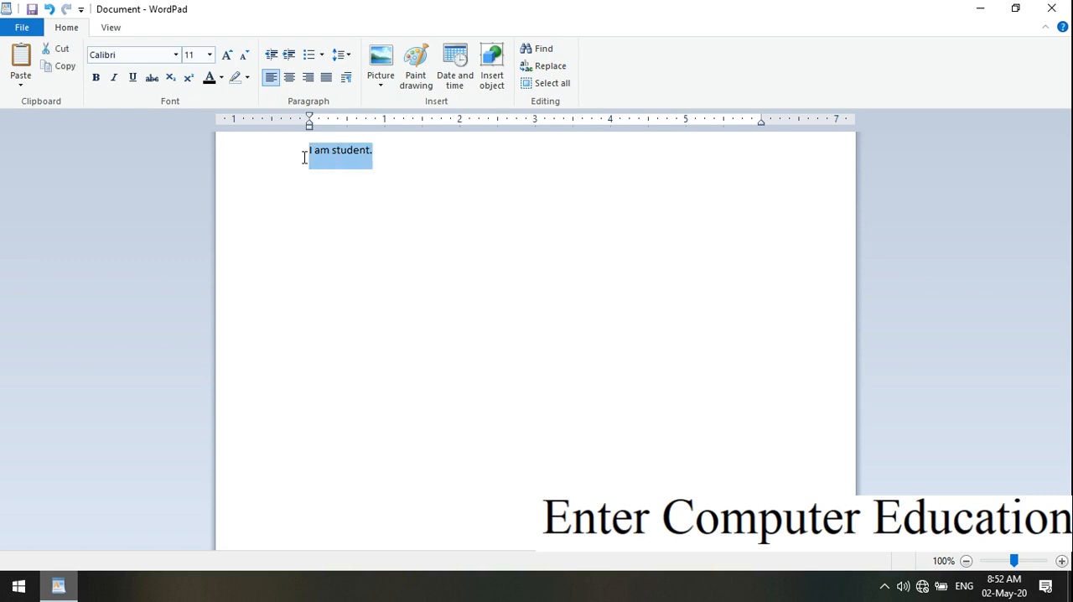
left_click(210, 57)
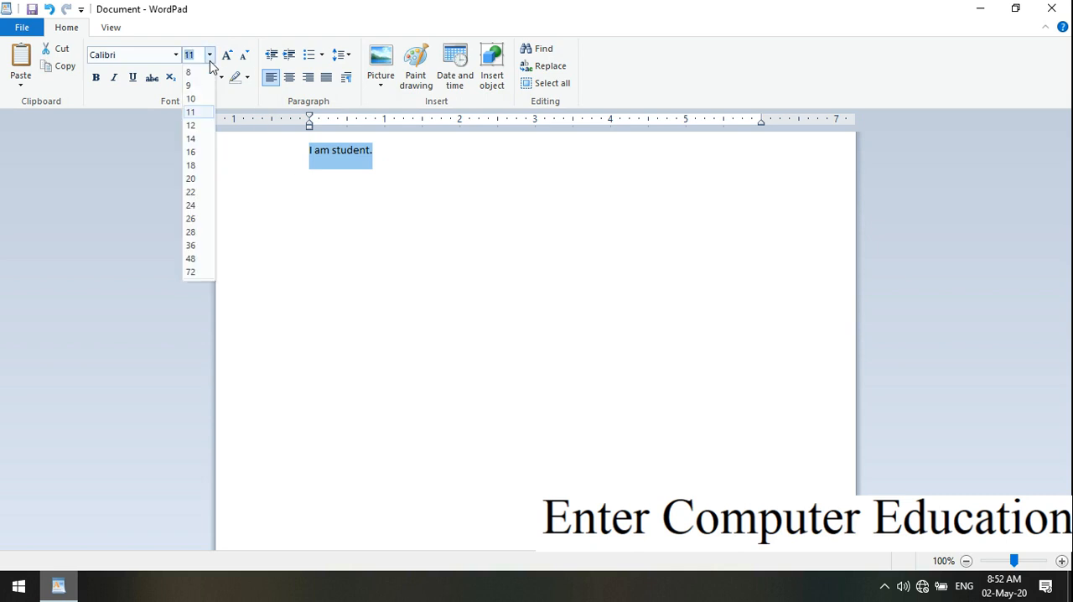
left_click(205, 271)
left_click(514, 188)
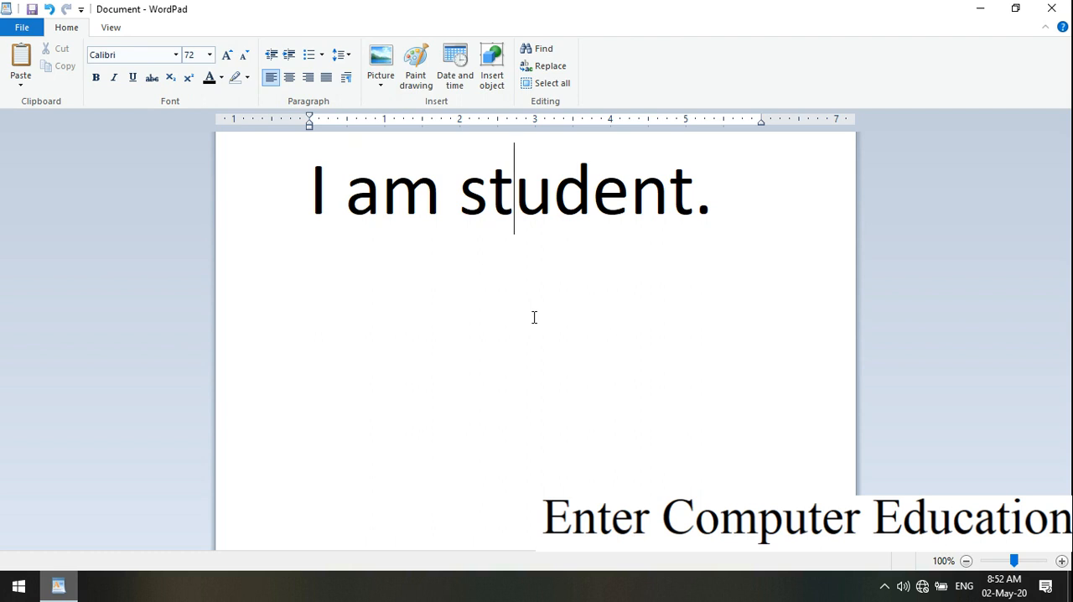
Format the whole sentence "I am student." as bold, italic and underlined.
left_click_drag(717, 227, 317, 203)
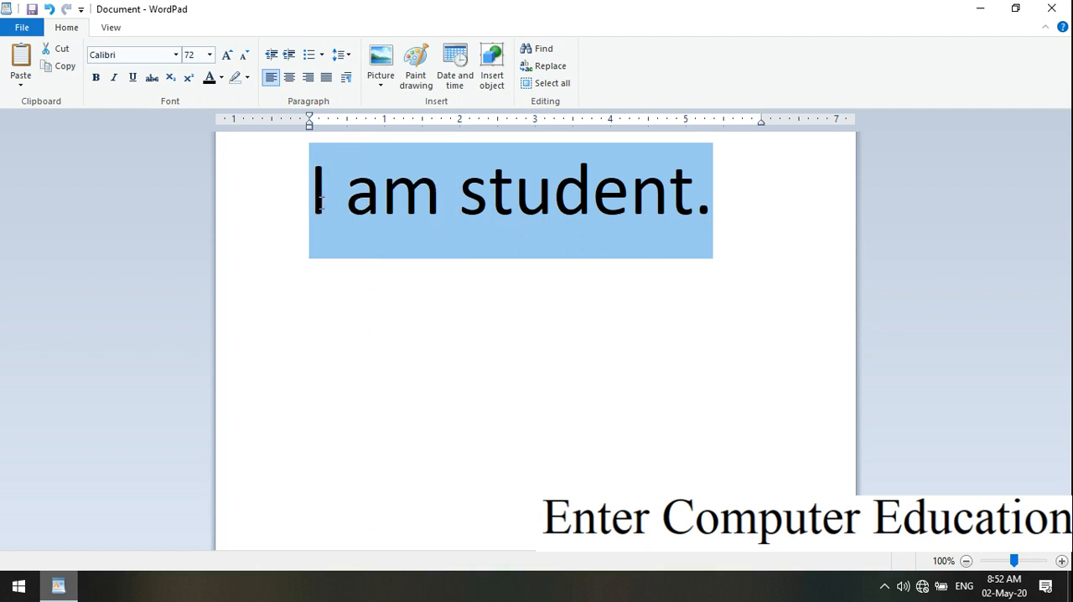
left_click(96, 81)
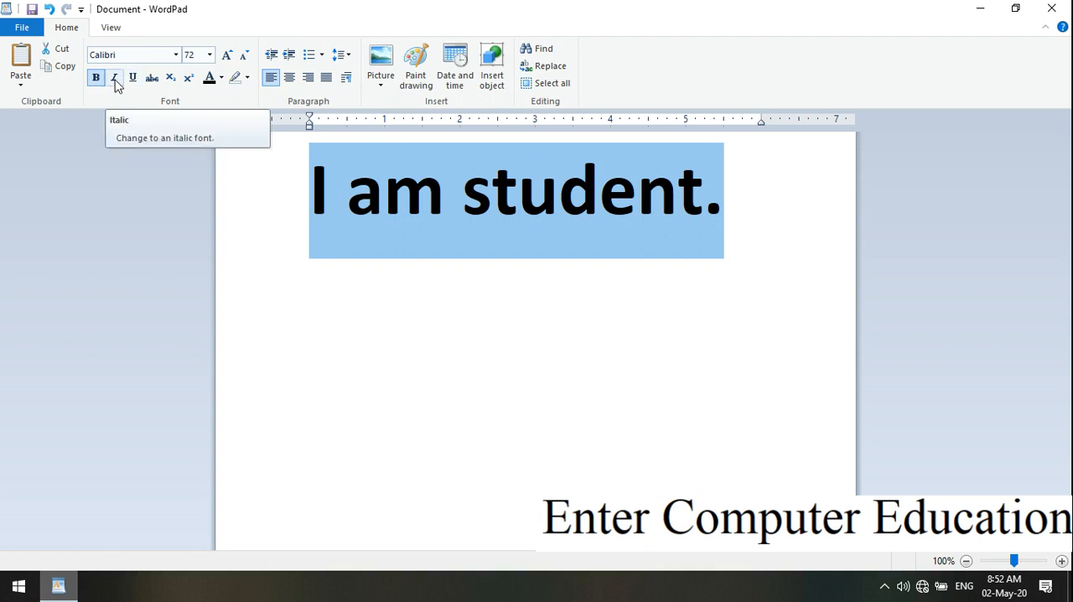
left_click(115, 80)
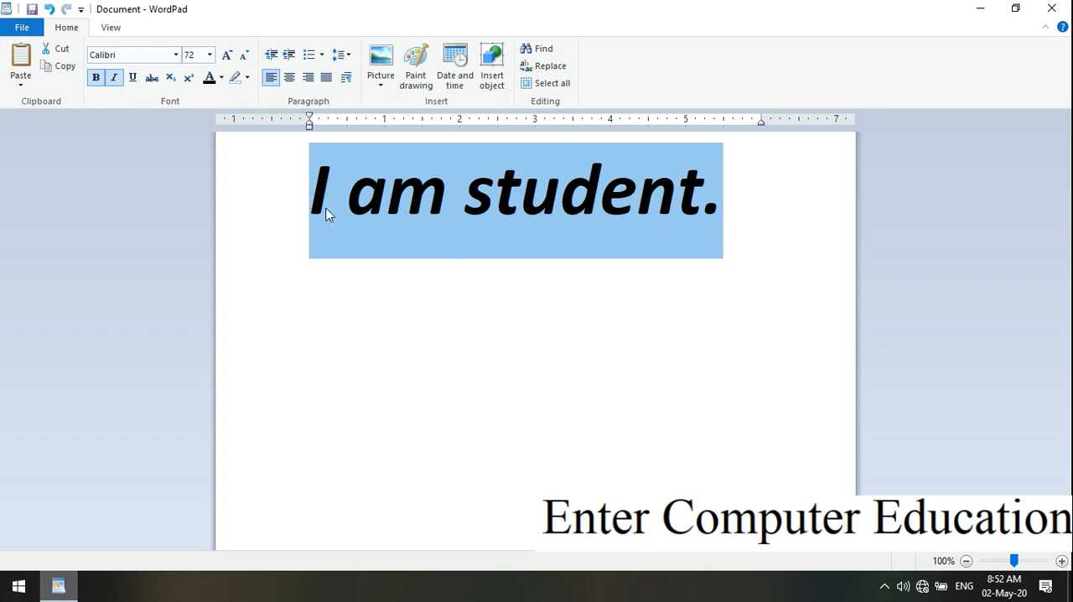
left_click(133, 79)
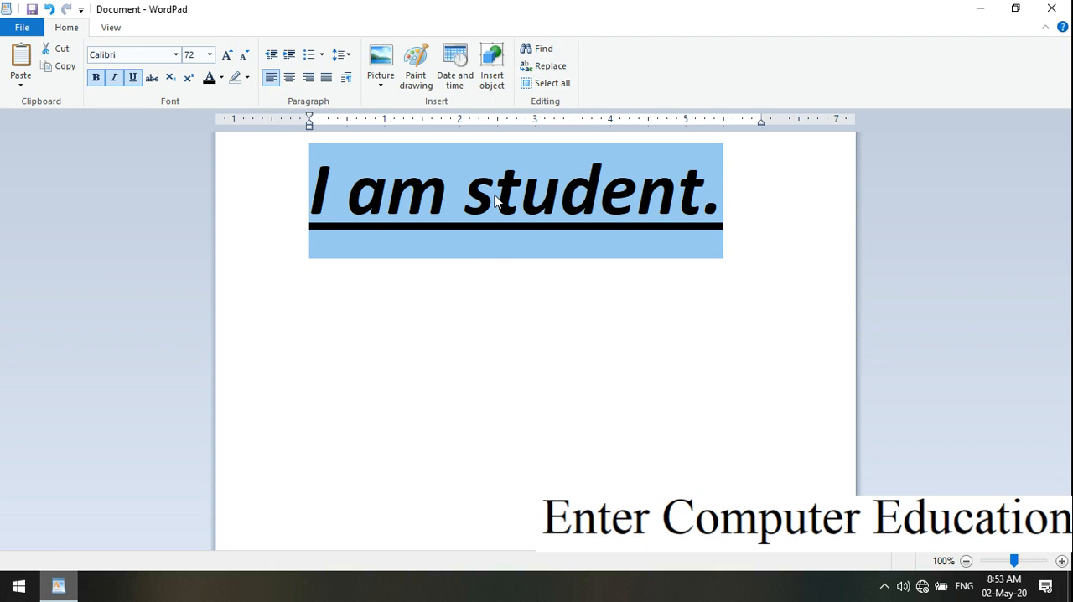
Remove the underline, italic and bold formatting from the selected sentence.
left_click(132, 78)
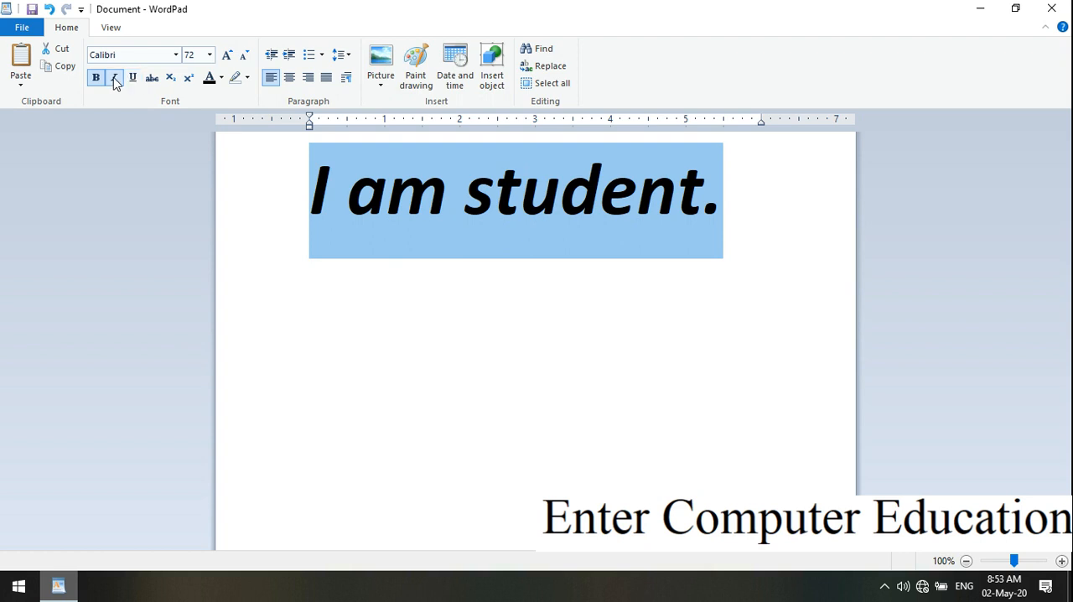
left_click(115, 79)
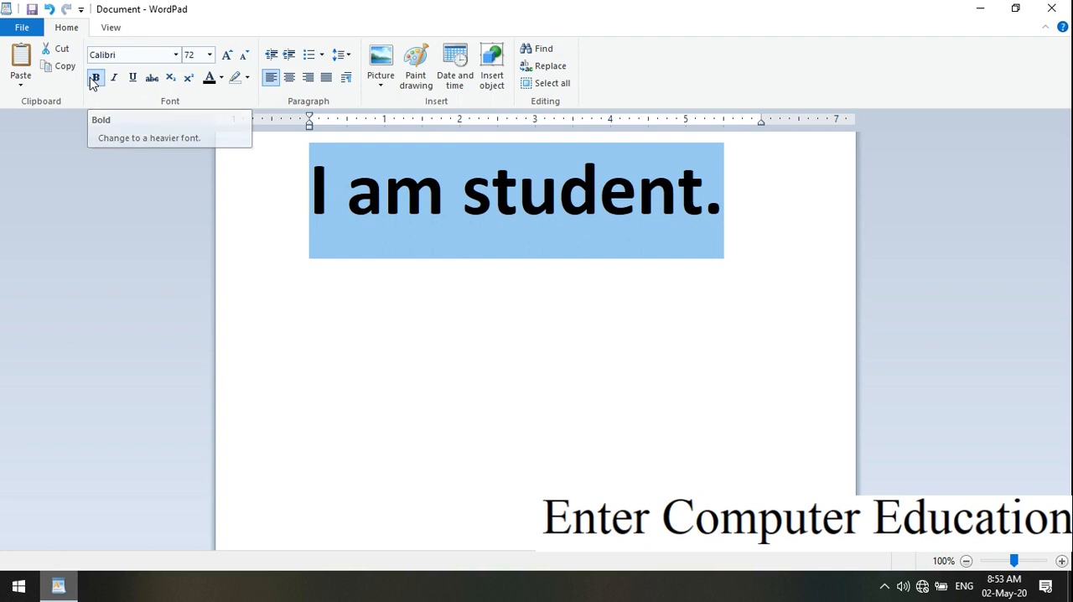
left_click(95, 78)
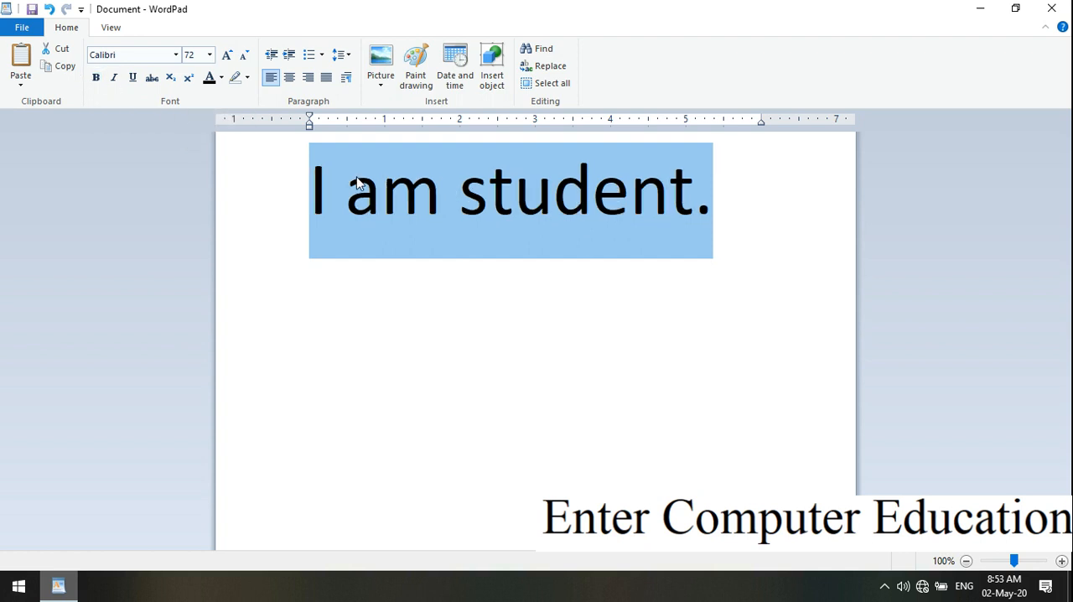
Apply bold, italic, underline and strikethrough to the selected sentence.
left_click(97, 79)
left_click(113, 79)
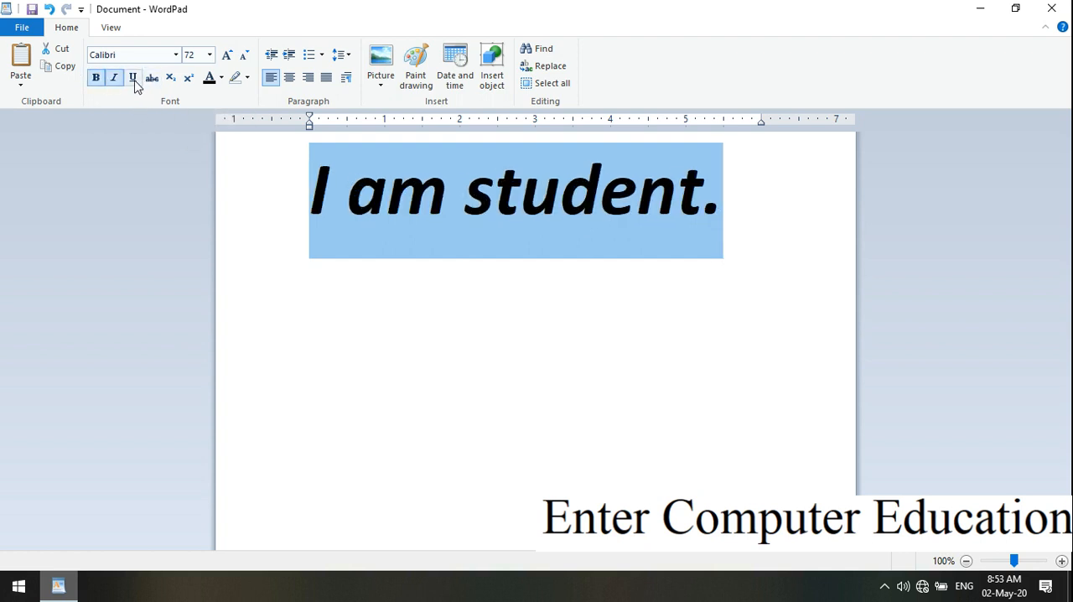
left_click(133, 78)
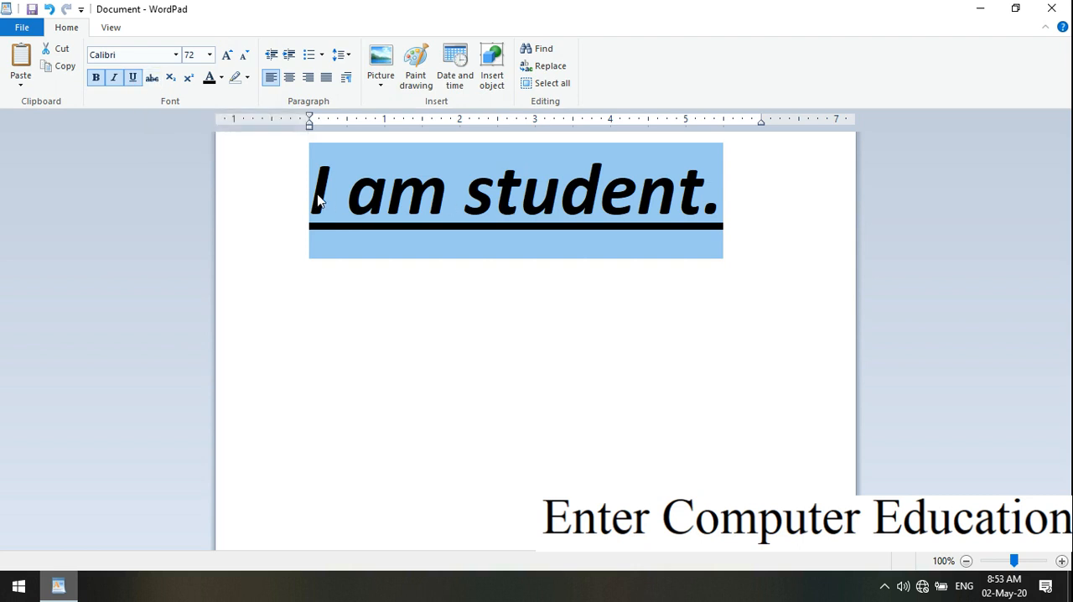
left_click(152, 78)
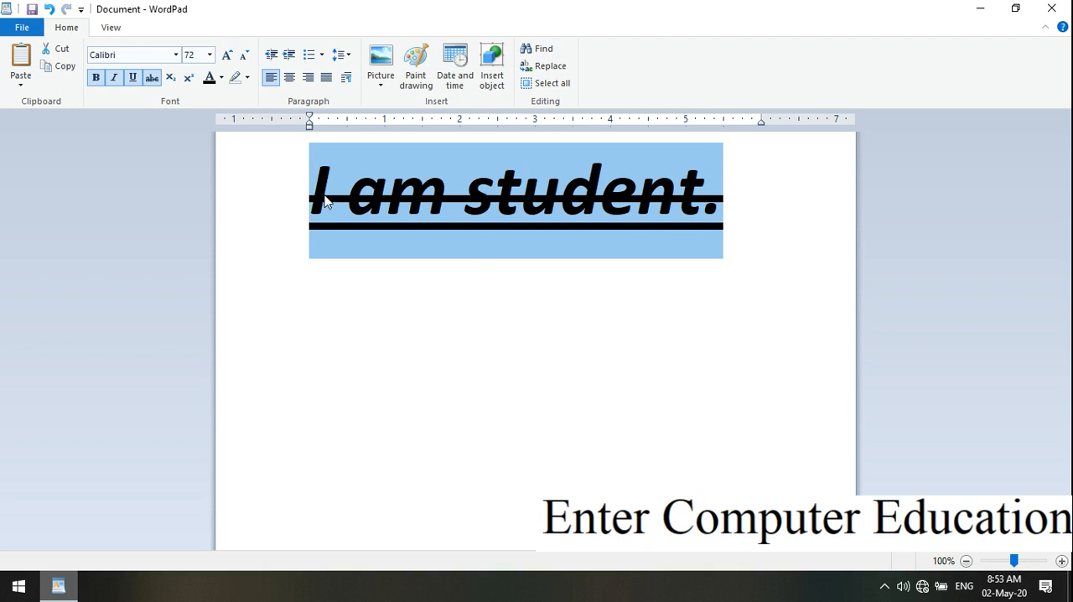
Clear the strikethrough, underline, italic and bold formatting from the selected sentence.
left_click(152, 78)
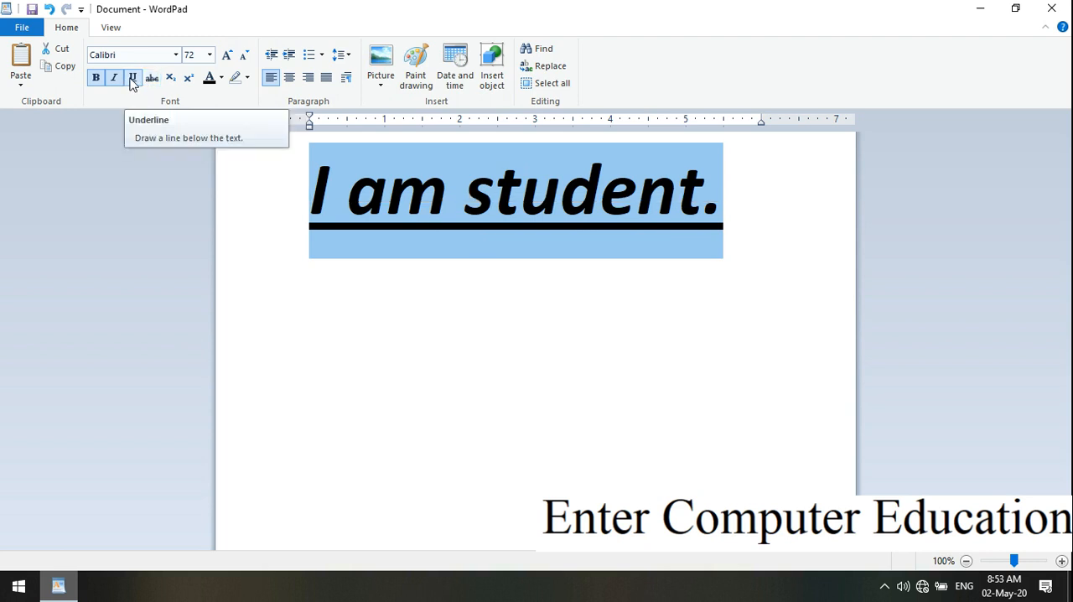
left_click(133, 78)
left_click(114, 78)
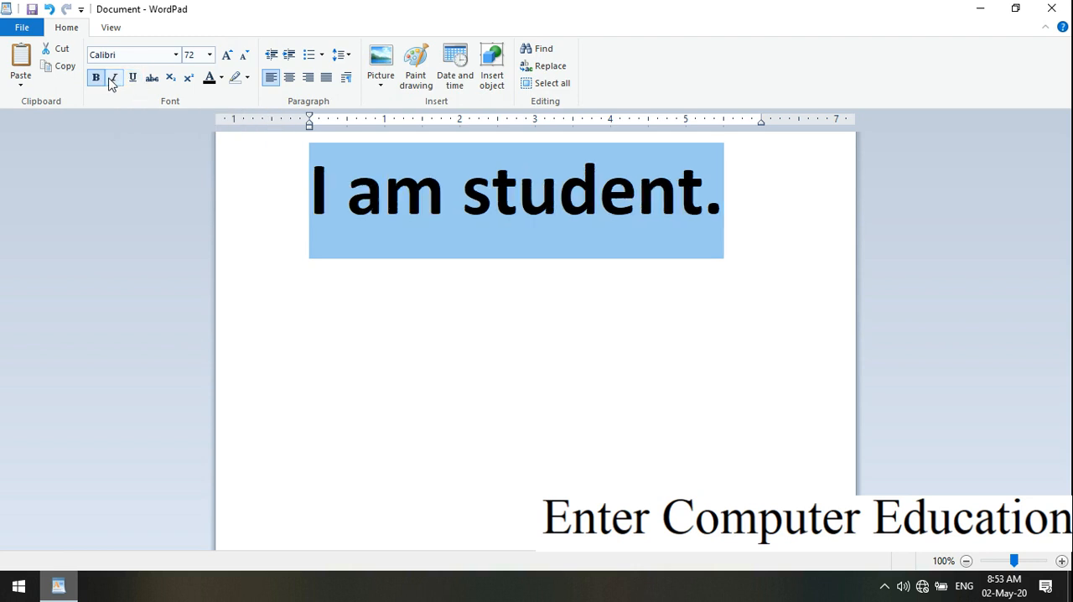
left_click(96, 78)
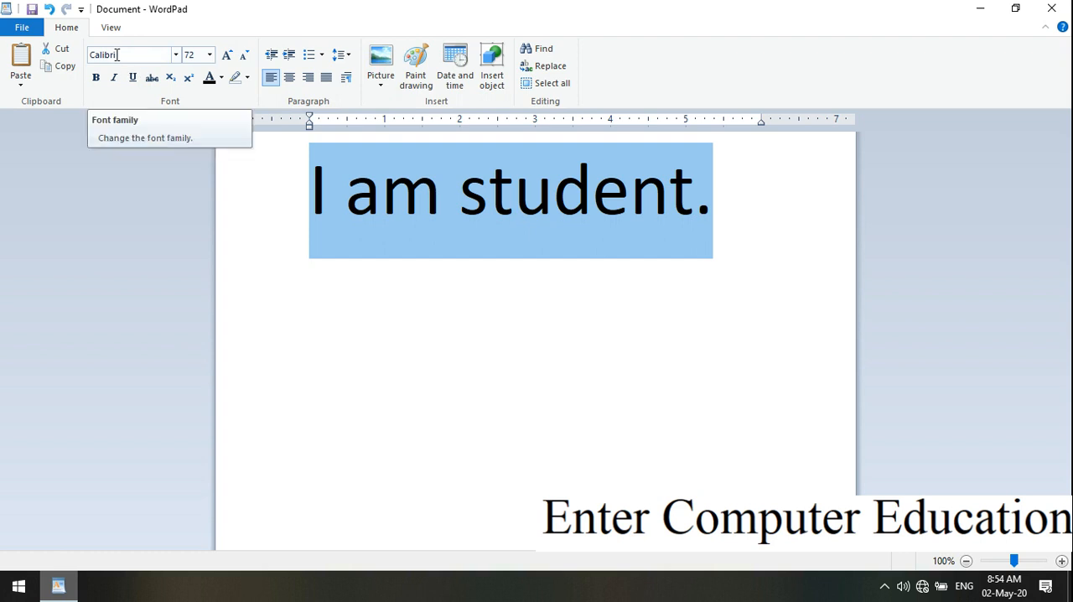
Change the font family of the selected sentence to Rage Italic.
left_click(176, 55)
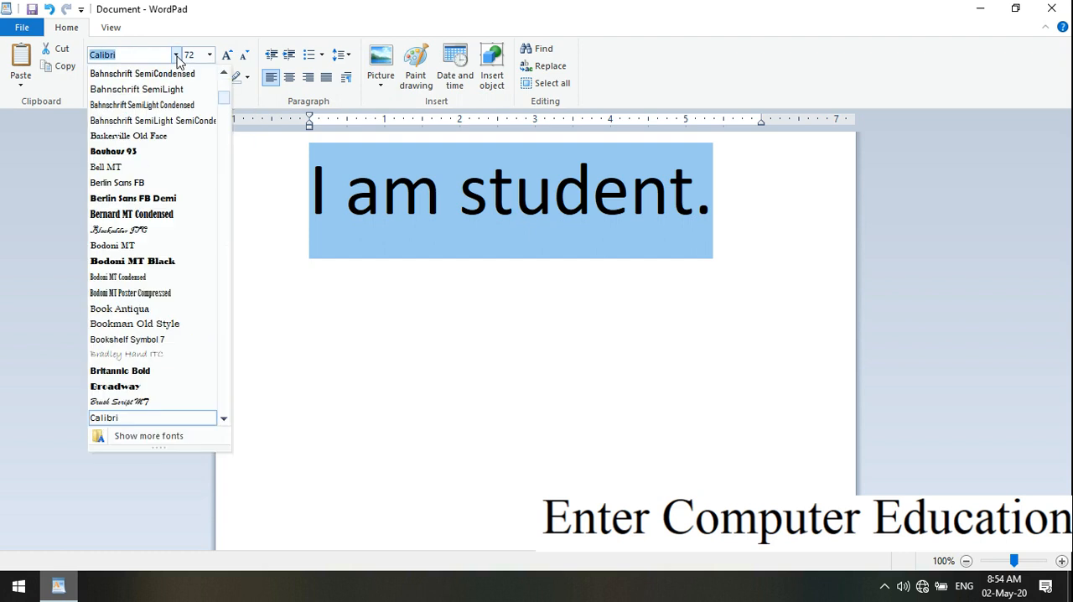
left_click_drag(226, 100, 228, 368)
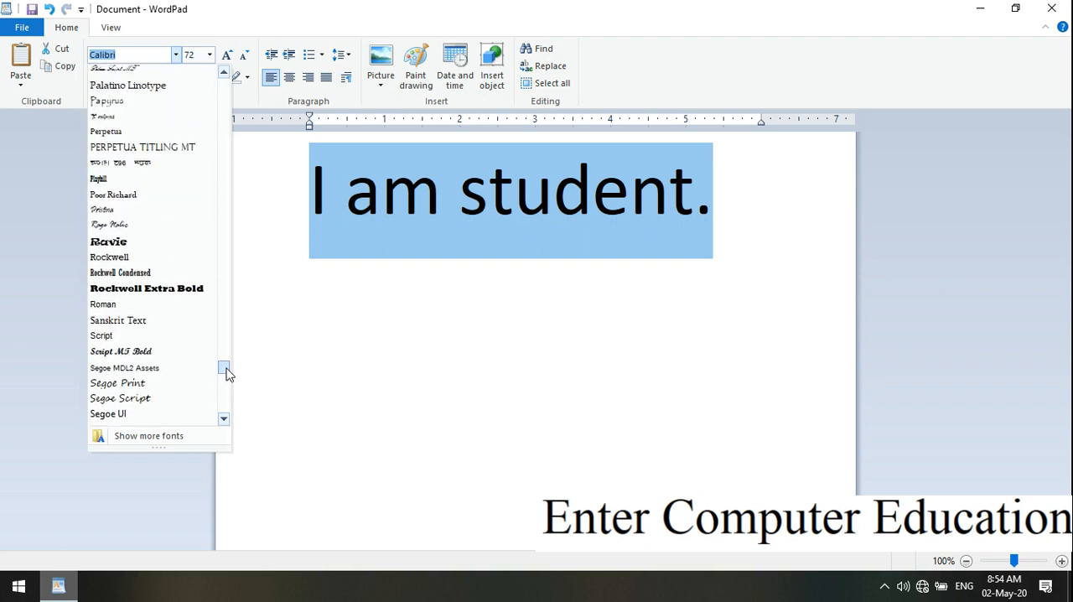
left_click(138, 232)
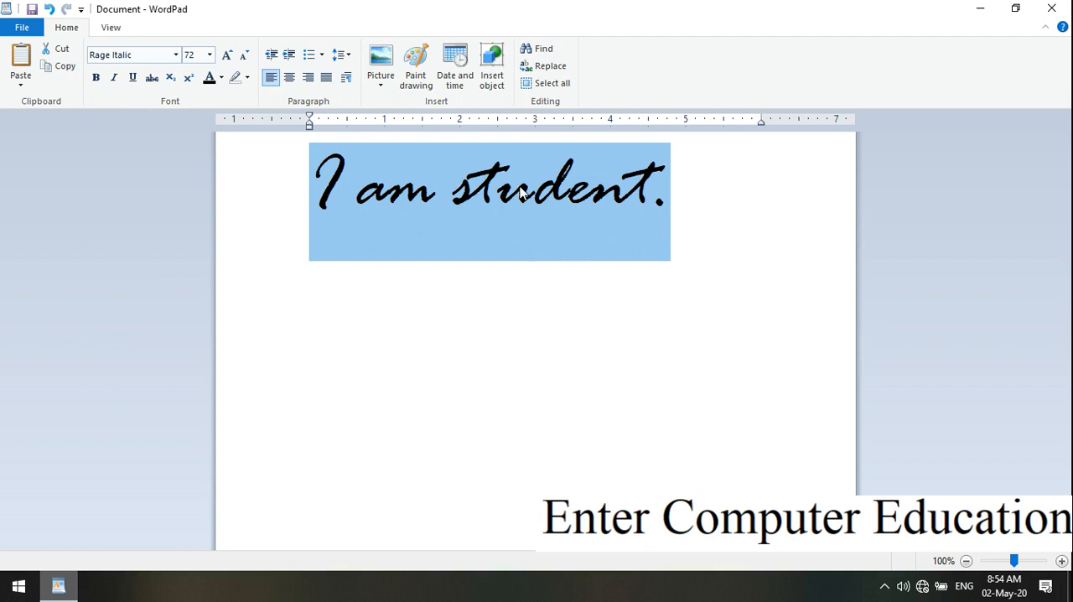
Change the font family of the selected sentence to Lucida Handwriting.
left_click(176, 55)
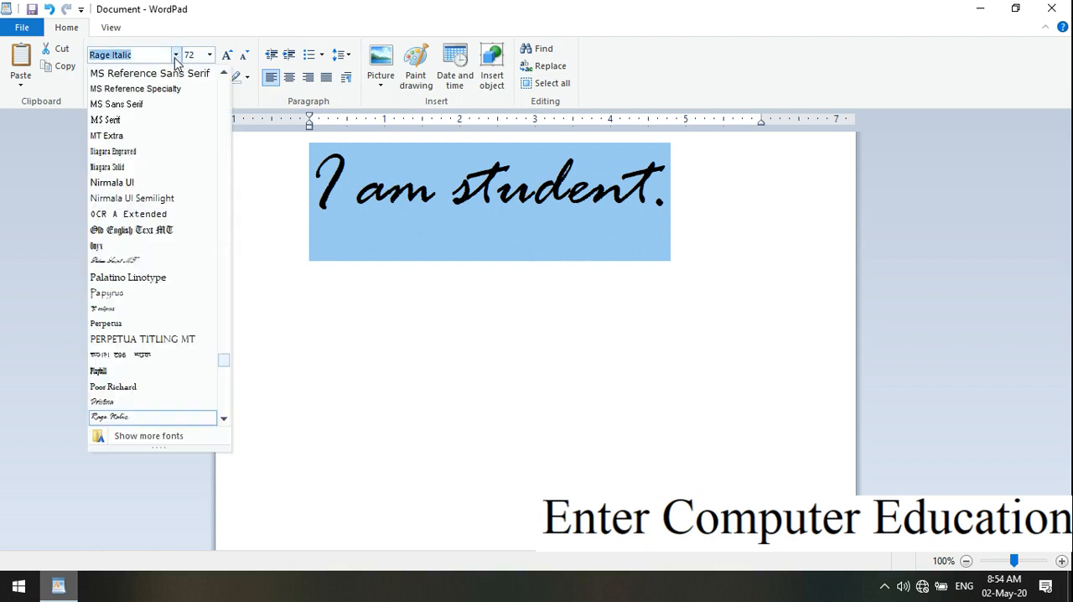
scroll(223, 365, "up", 2)
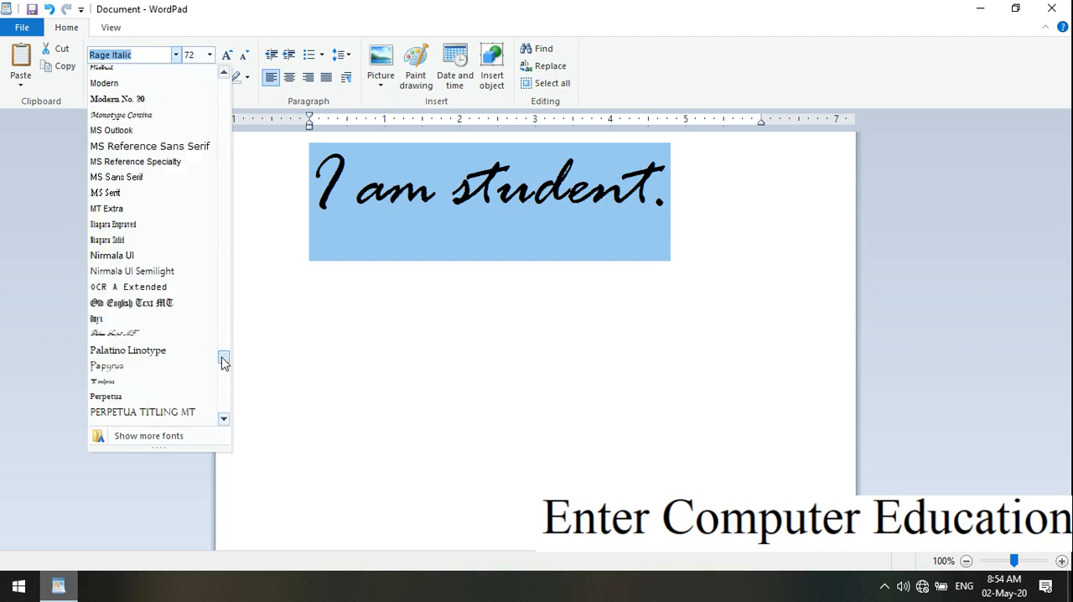
left_click_drag(225, 363, 223, 344)
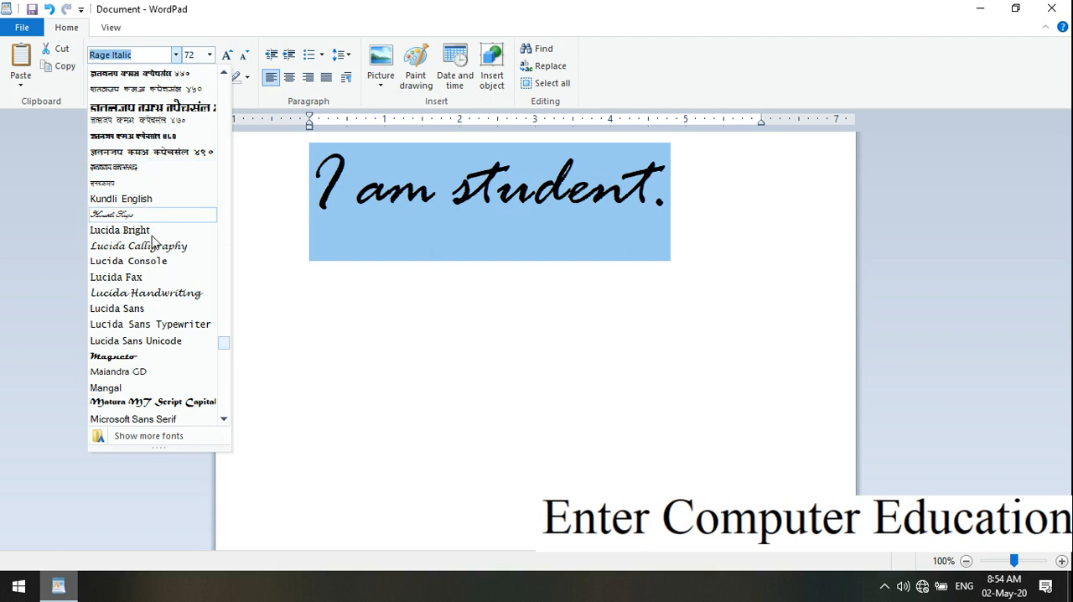
left_click(163, 292)
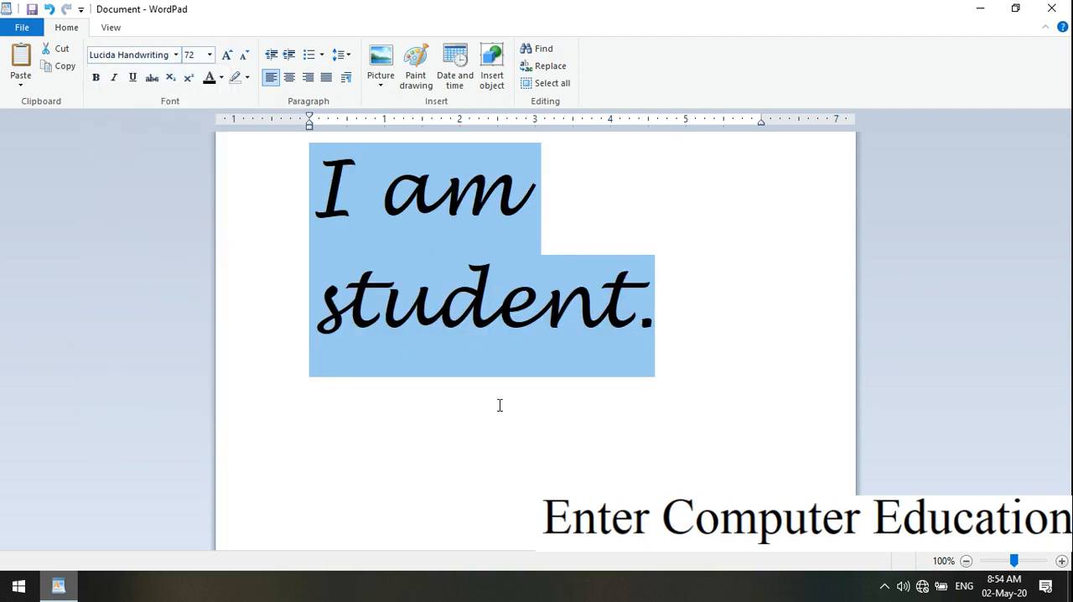
Reapply font size 72, the largest listed size, to the selected sentence.
left_click(210, 55)
left_click(300, 186)
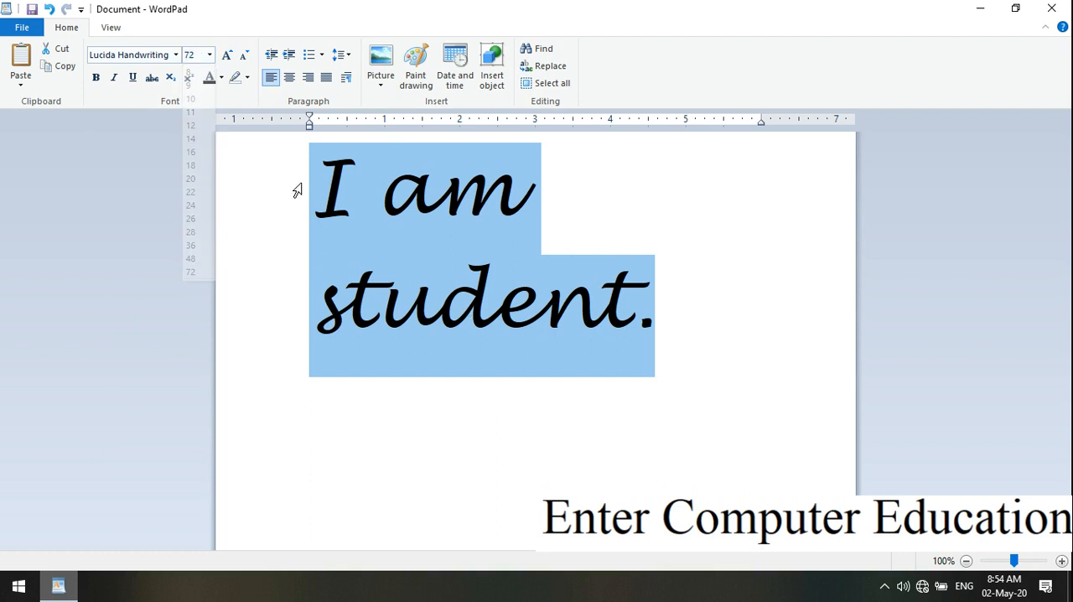
left_click(210, 55)
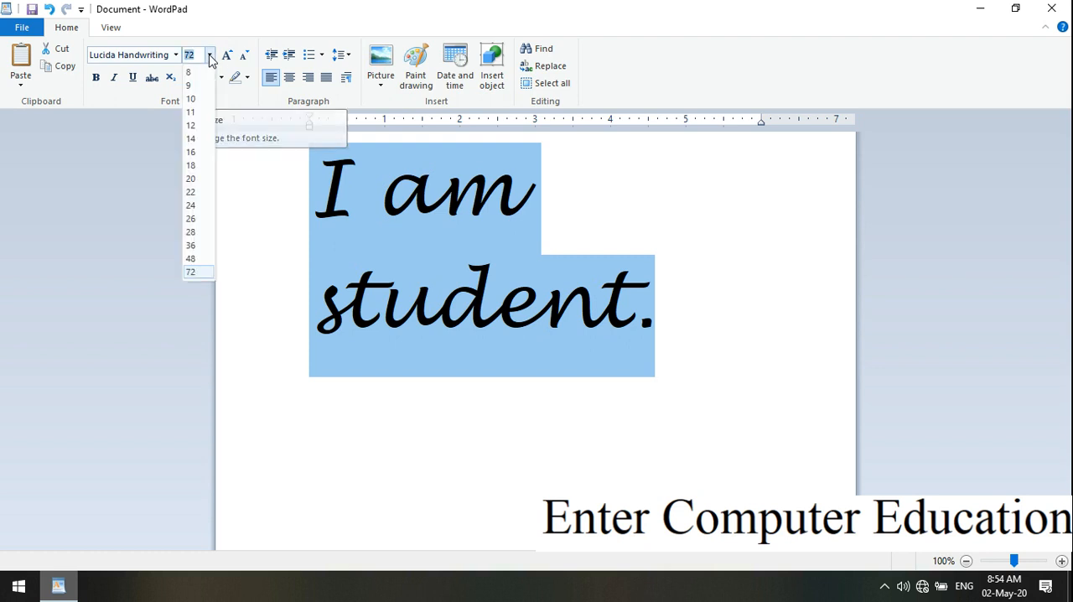
left_click(201, 273)
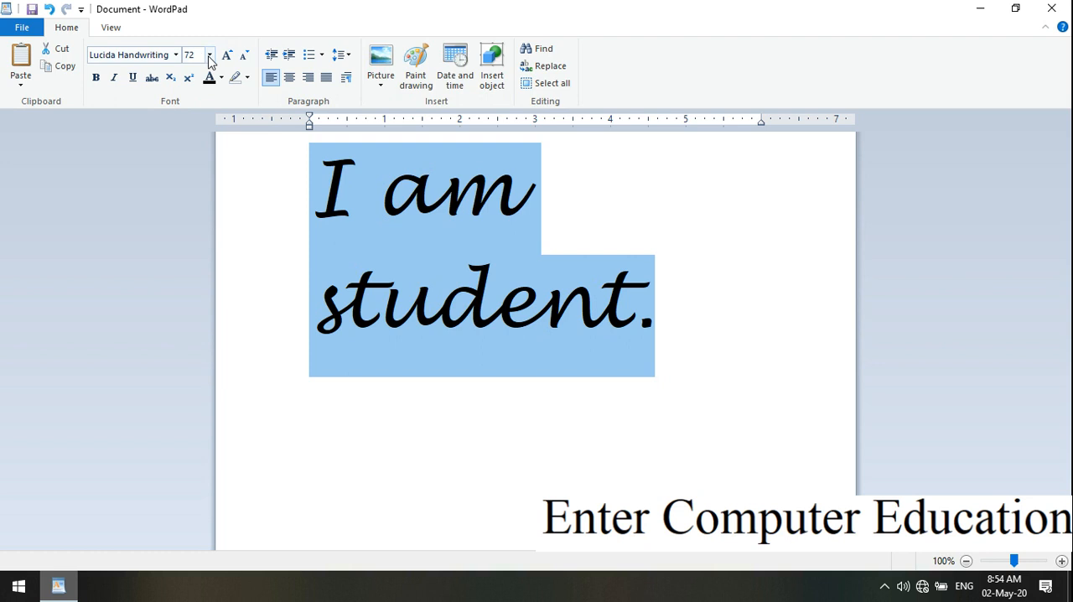
left_click(210, 55)
left_click(198, 274)
left_click(210, 55)
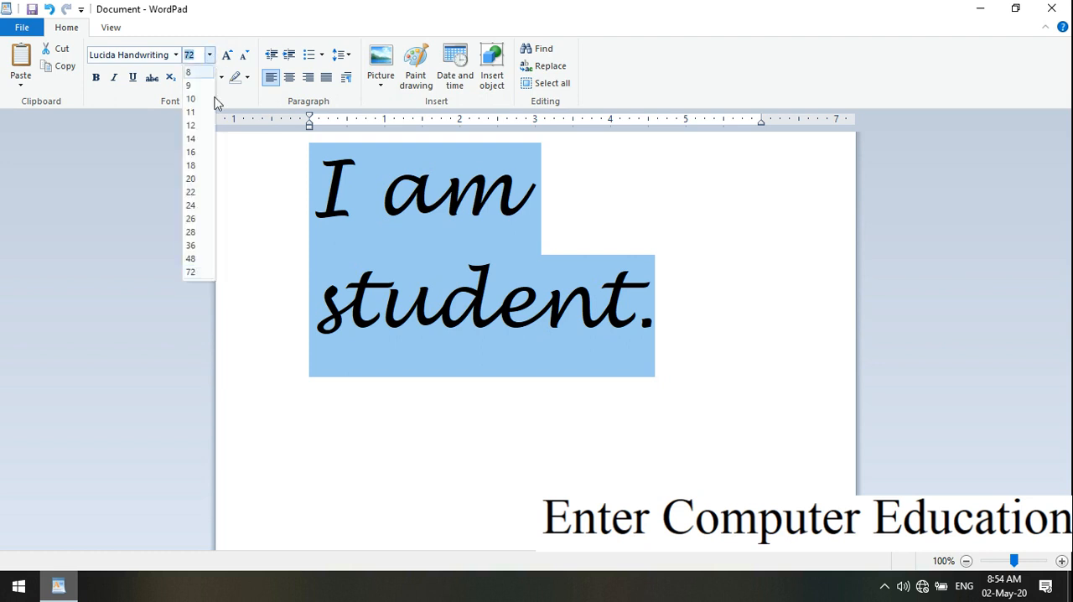
left_click(191, 275)
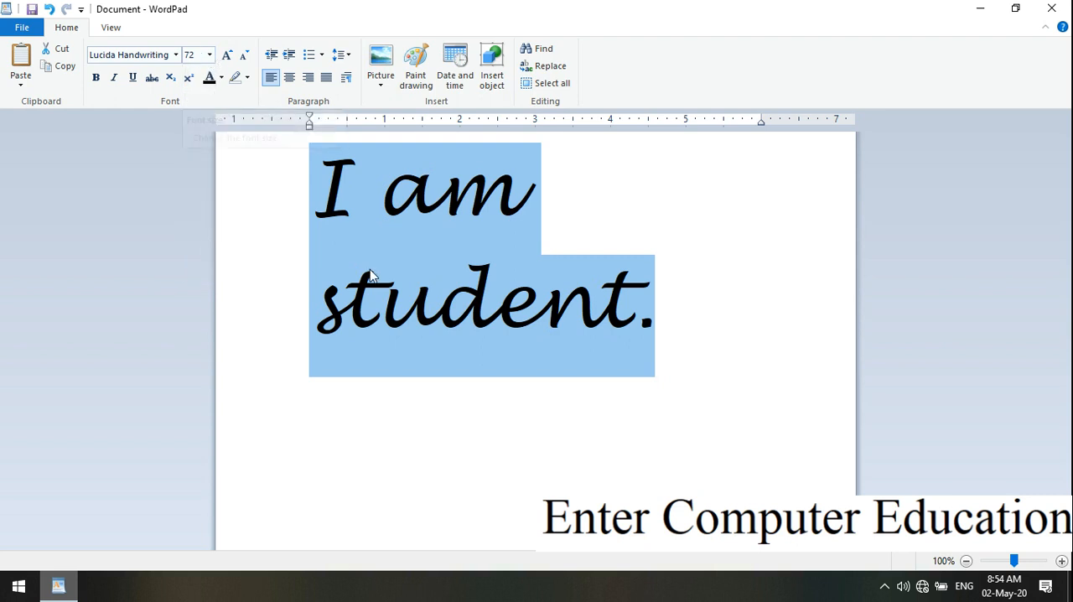
Enlarge the selected sentence to font size 90 with Grow font.
left_click(228, 55)
left_click(228, 56)
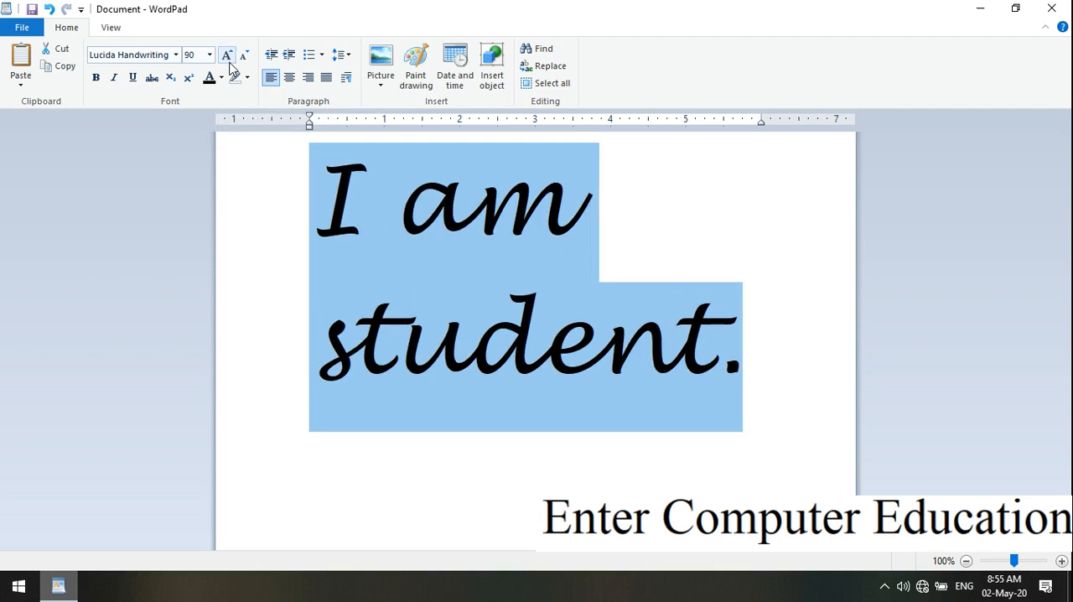
Enlarge the selected sentence to font size 150 with Grow font.
left_click(228, 56)
left_click(228, 55)
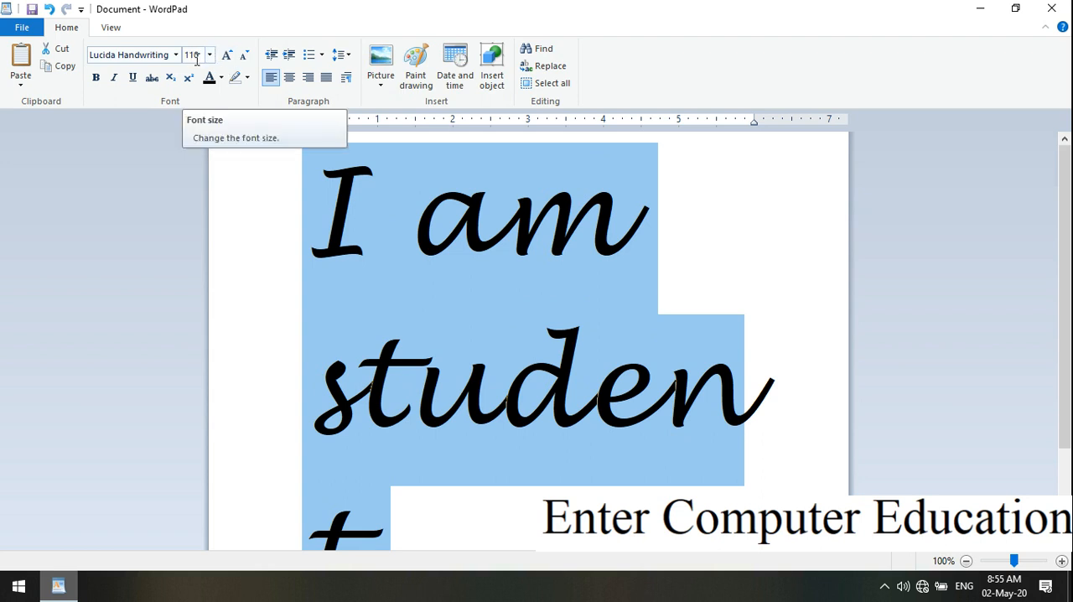
left_click(226, 56)
left_click(226, 56)
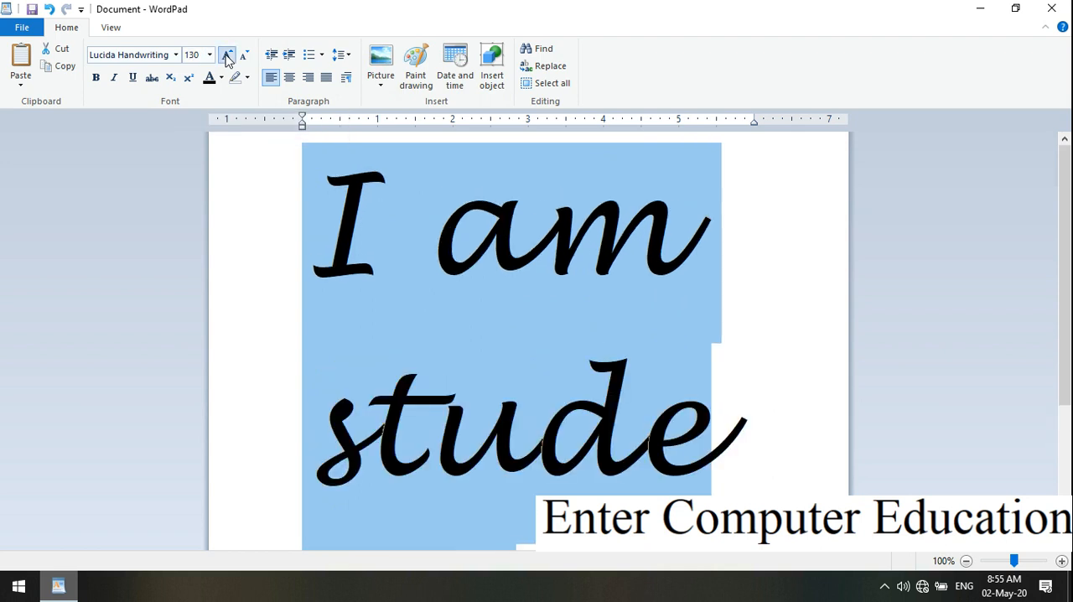
left_click(227, 56)
left_click(226, 56)
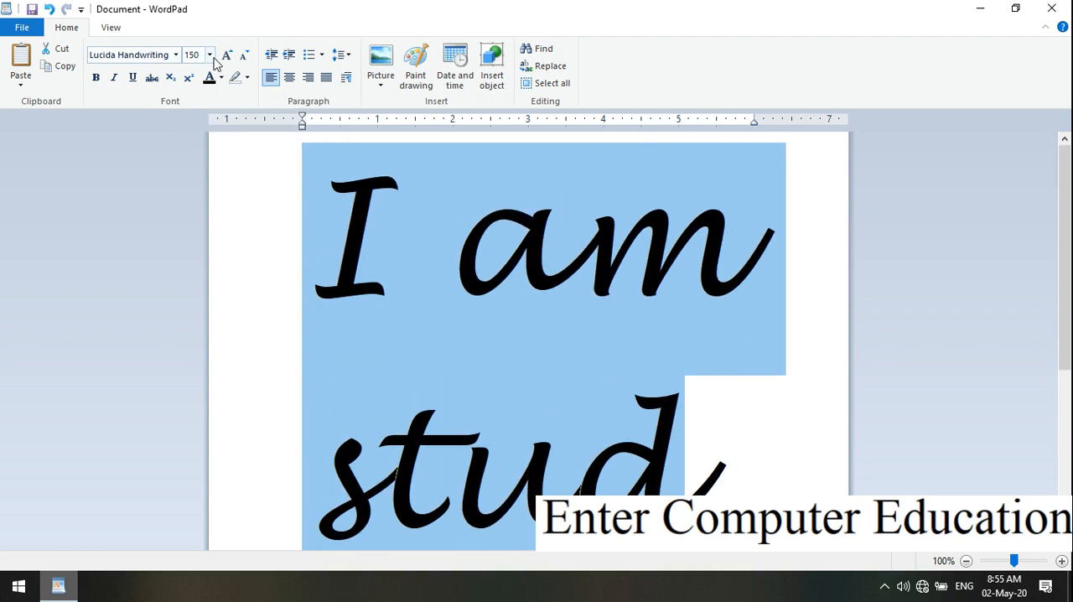
Review the listed font sizes, and enlarge the selected sentence to font size 170 with Grow font.
left_click(211, 55)
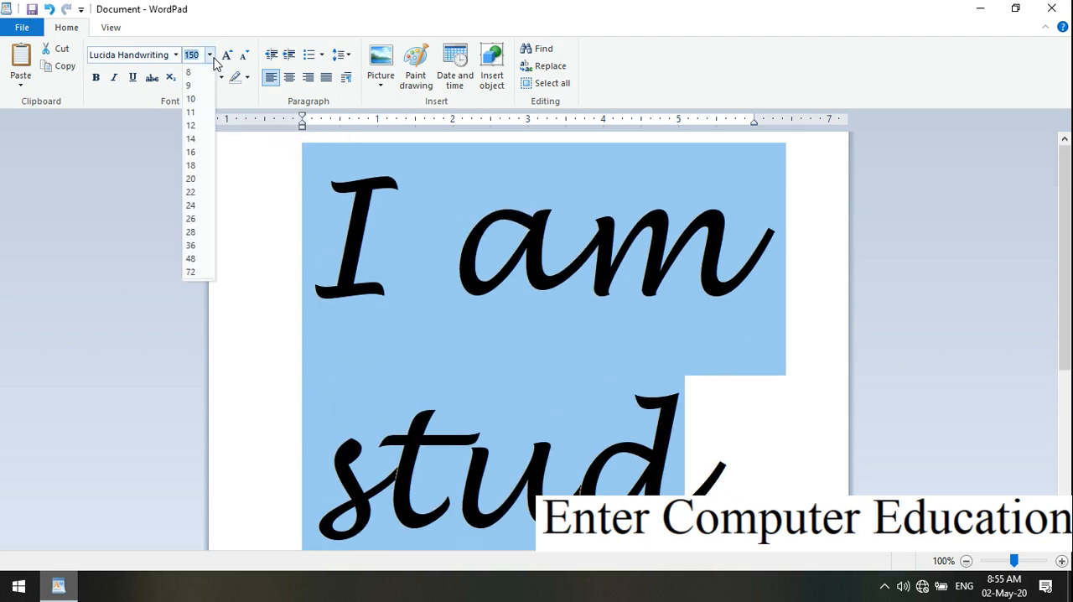
left_click(392, 280)
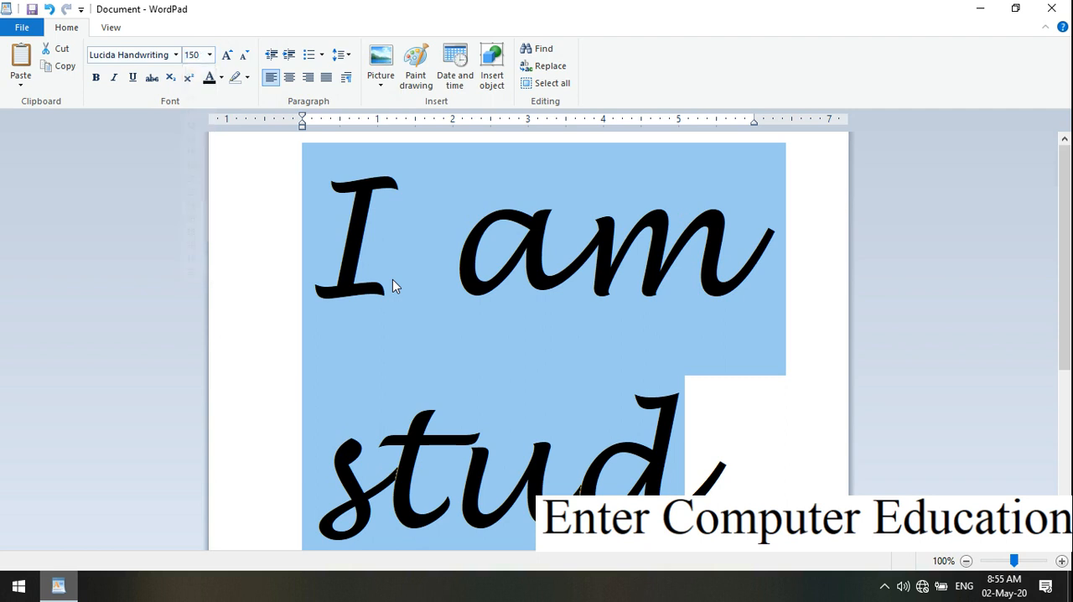
left_click(227, 56)
left_click(228, 57)
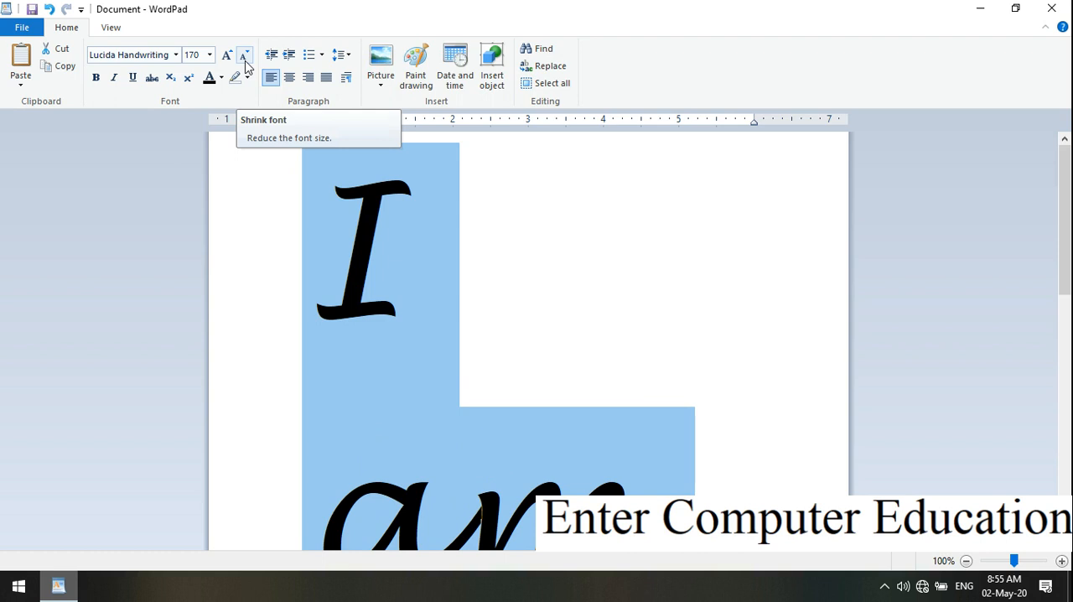
Reduce the selected sentence to font size 48 with Shrink font.
left_click(245, 59)
left_click(245, 59)
left_click(244, 58)
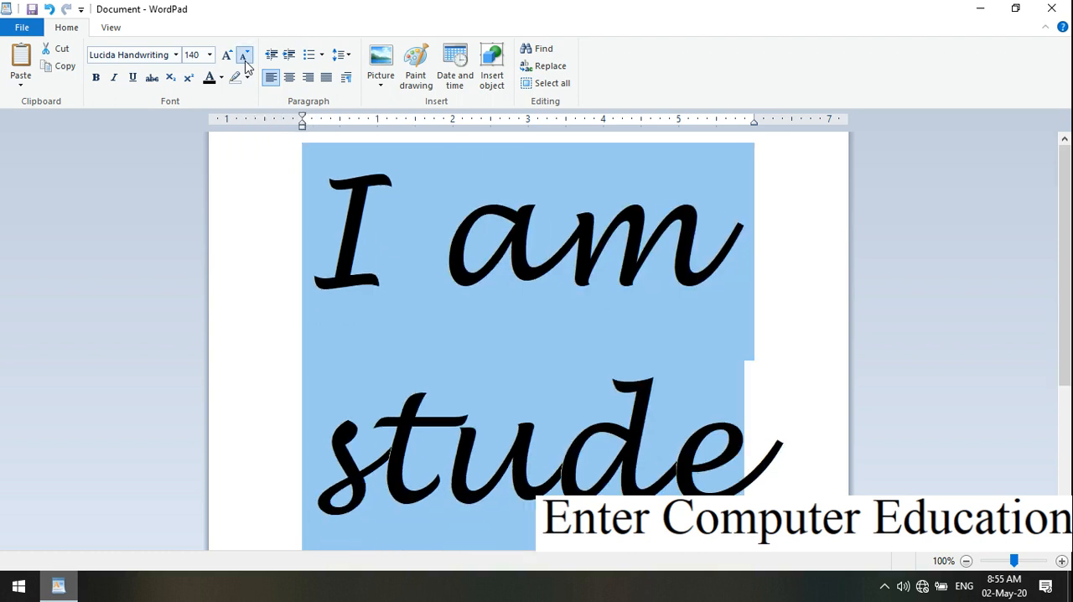
left_click(245, 59)
left_click(245, 59)
left_click(246, 61)
left_click(246, 62)
left_click(246, 61)
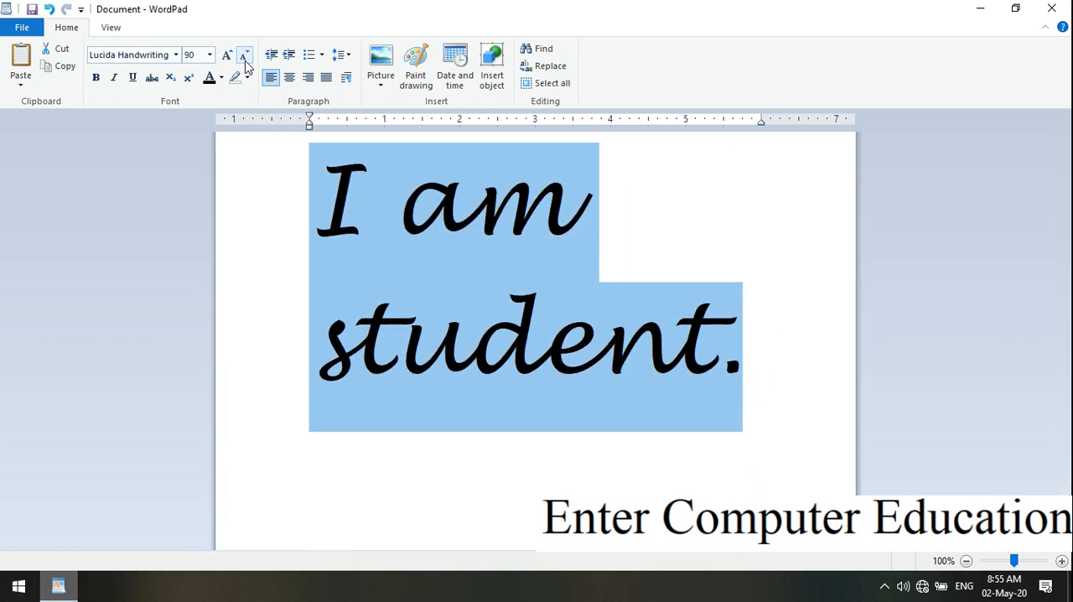
left_click(246, 61)
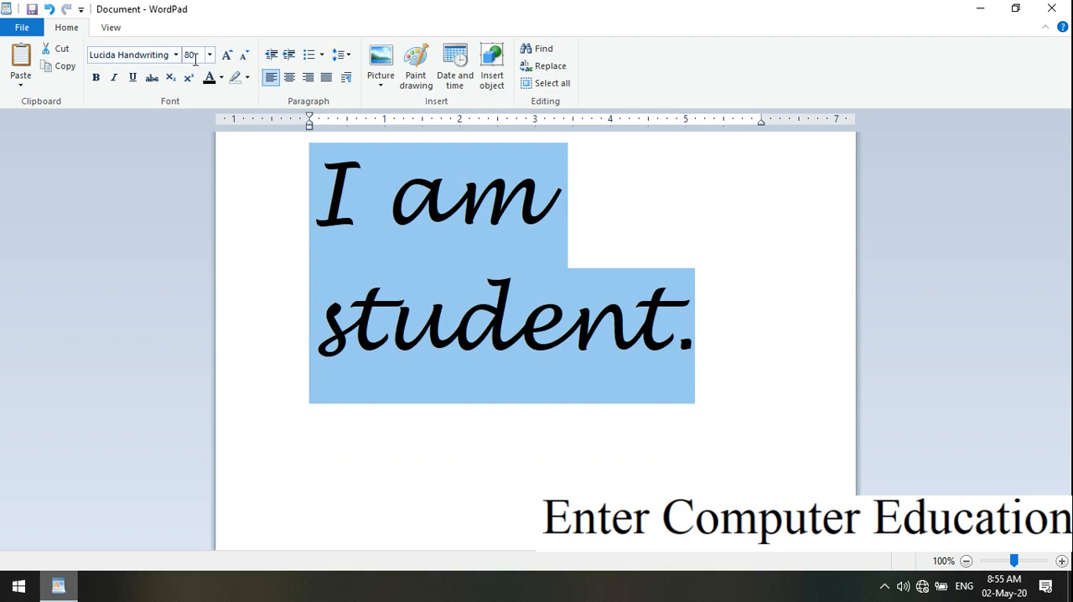
left_click(238, 59)
left_click(238, 58)
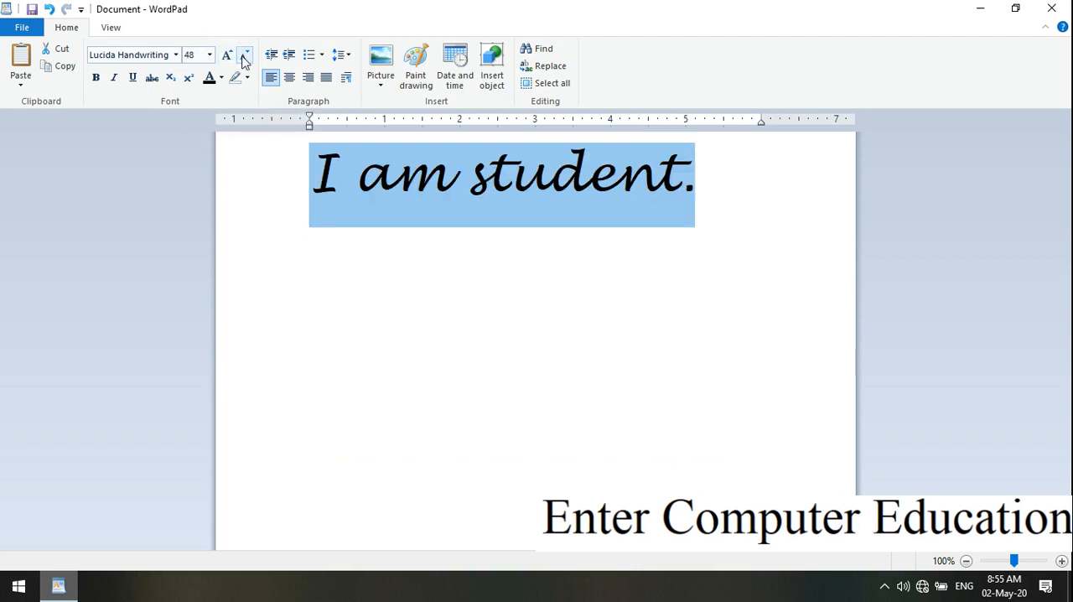
Enlarge the selected sentence to font size 100 with Grow font, and reduce it to 80 with Shrink font.
left_click(234, 60)
left_click(233, 60)
left_click(233, 61)
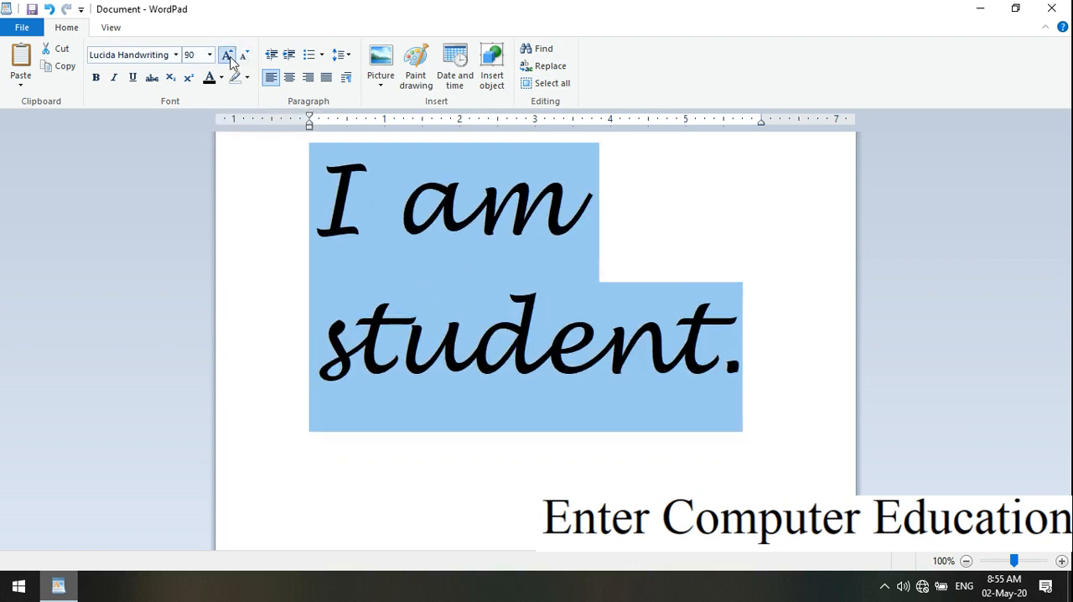
left_click(233, 60)
left_click(244, 57)
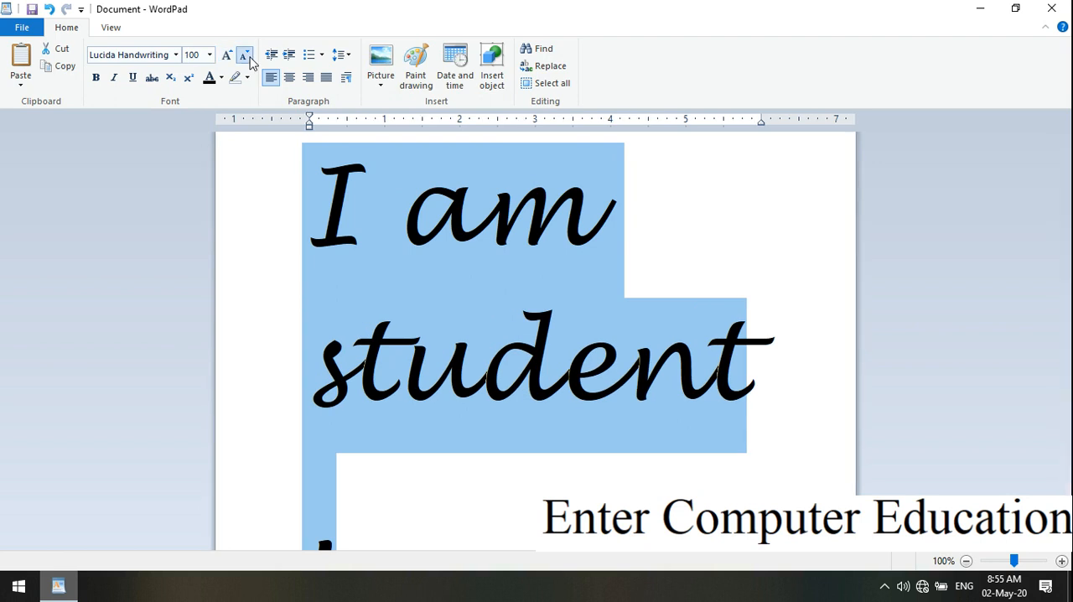
left_click(245, 57)
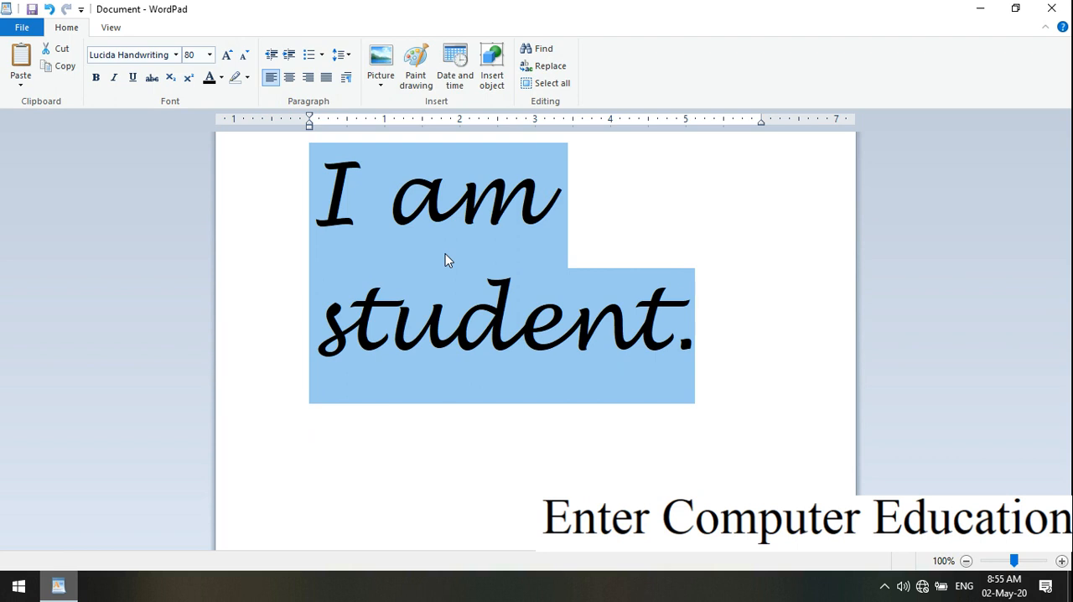
Apply a bright green text highlight color to the selected sentence and deselect it.
left_click(247, 78)
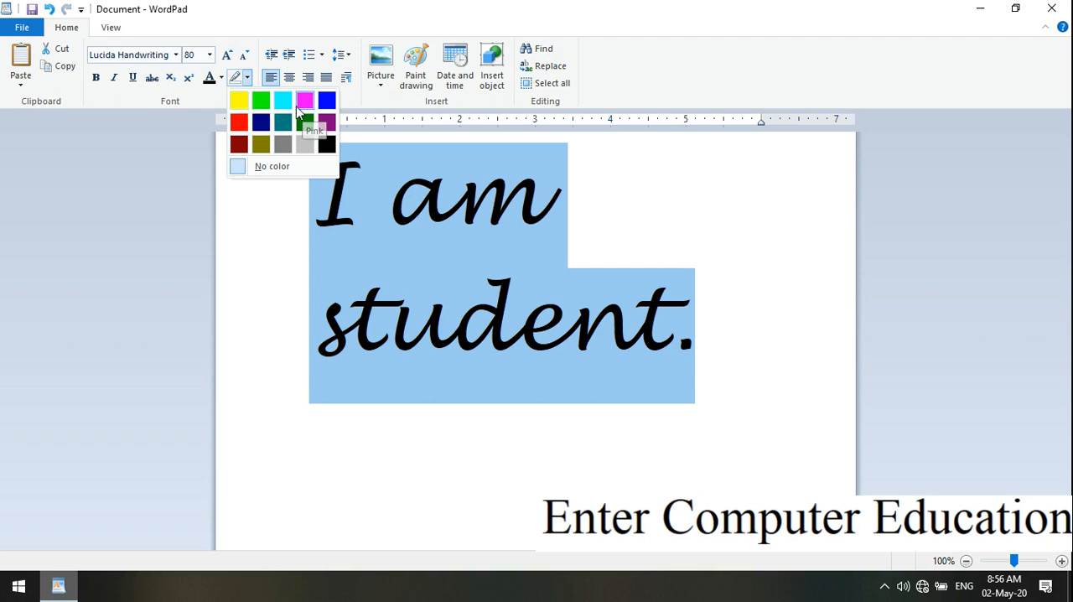
left_click(260, 106)
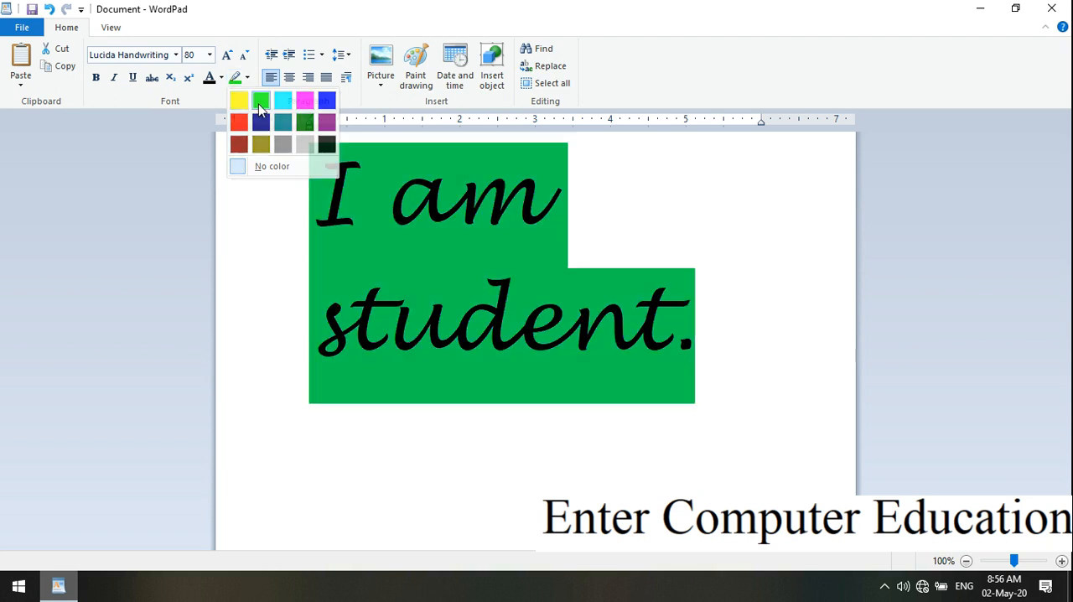
left_click(645, 363)
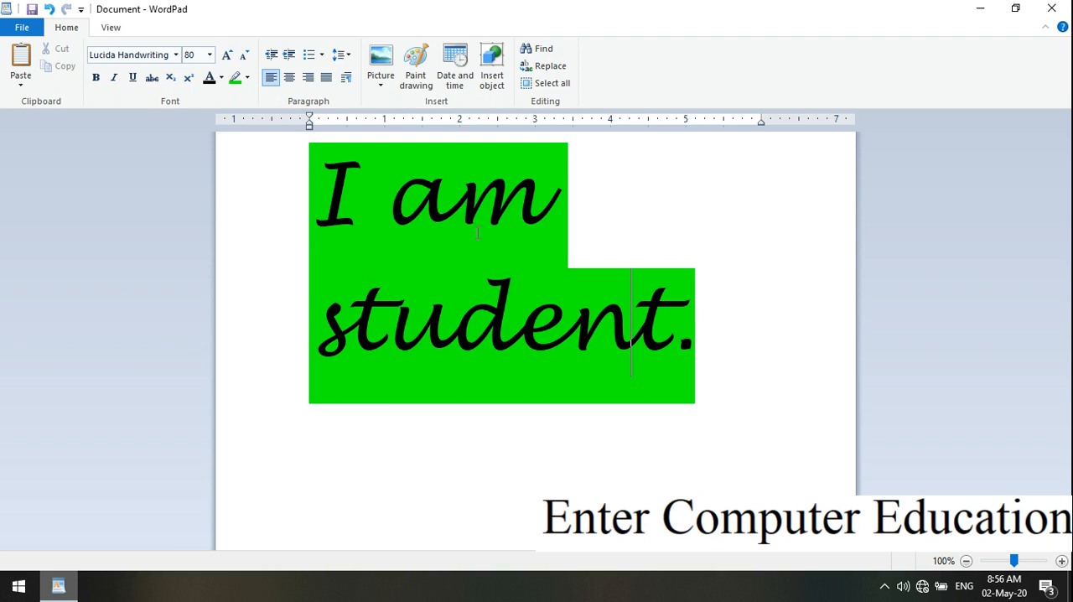
Select the whole highlighted sentence again and open the text highlight color choices.
left_click(720, 358)
left_click_drag(720, 358, 507, 302)
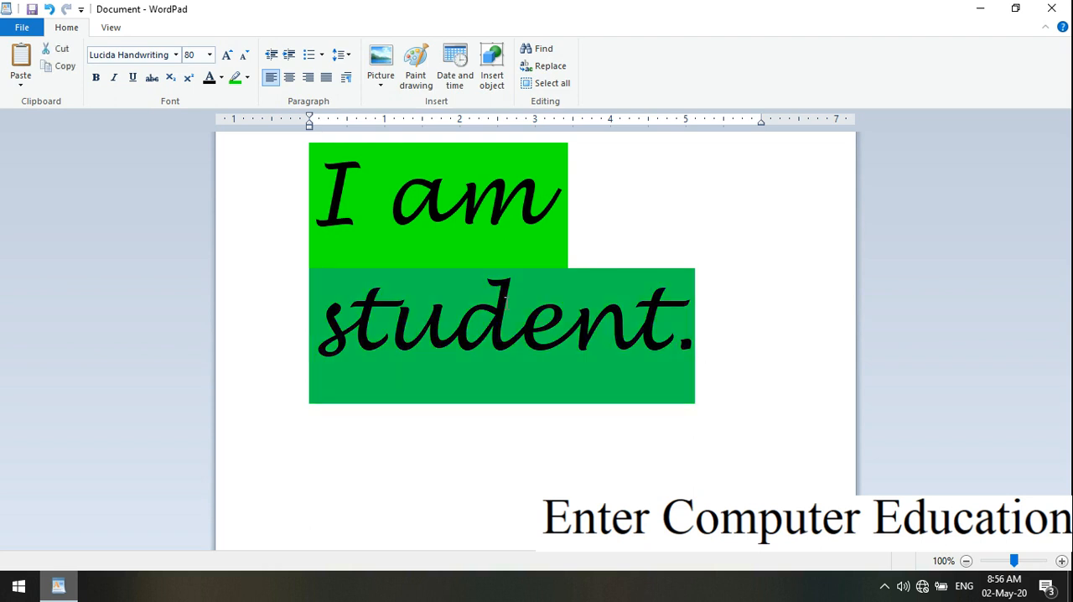
left_click_drag(457, 274, 364, 204)
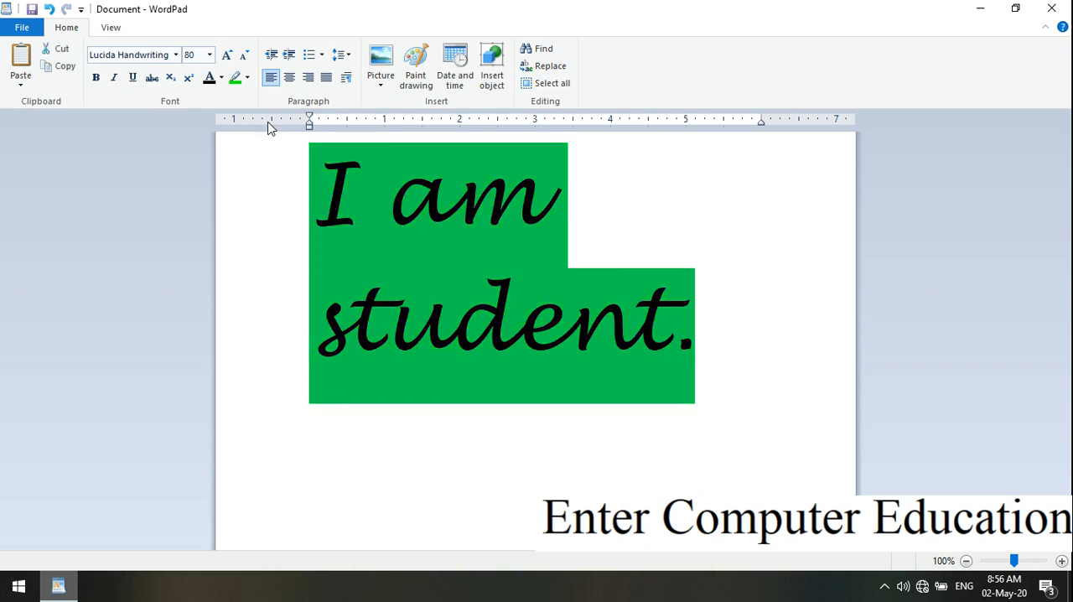
left_click(247, 80)
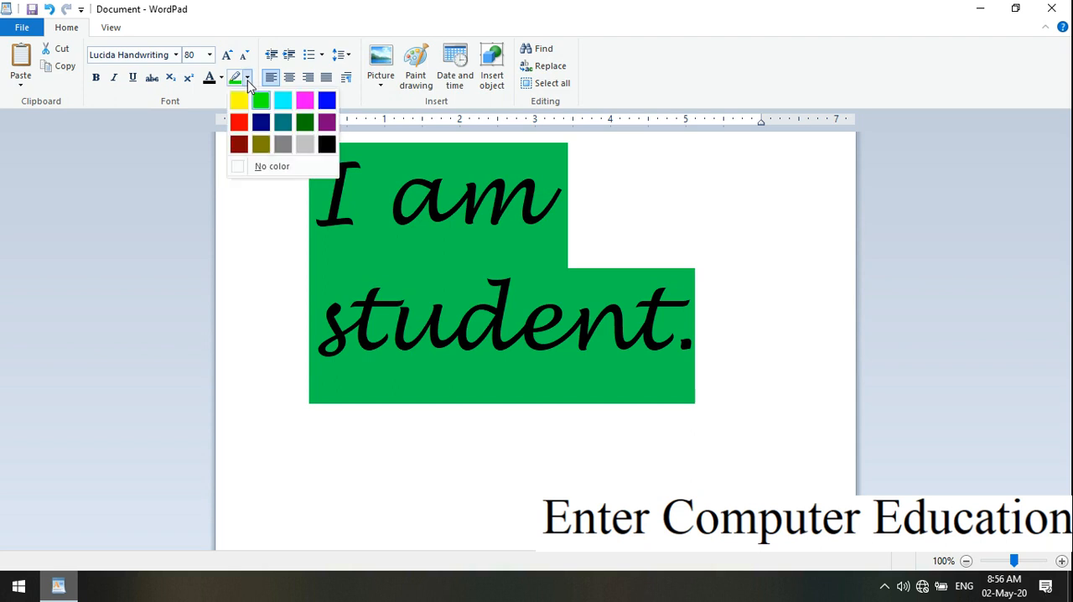
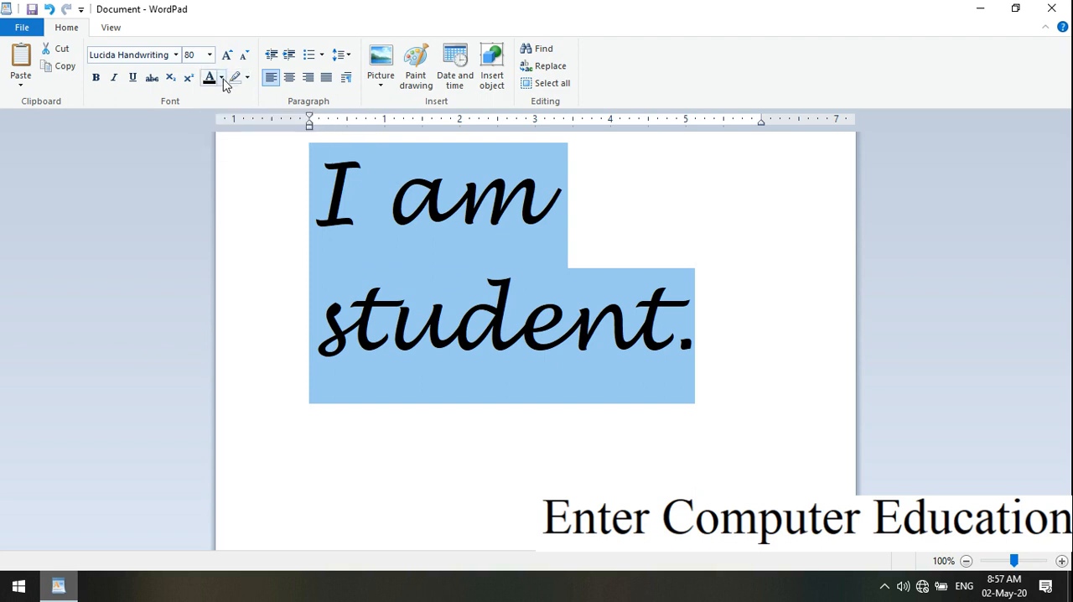
Try green, orange, muted red and light grayish-blue font colors on the selected sentence.
left_click(222, 78)
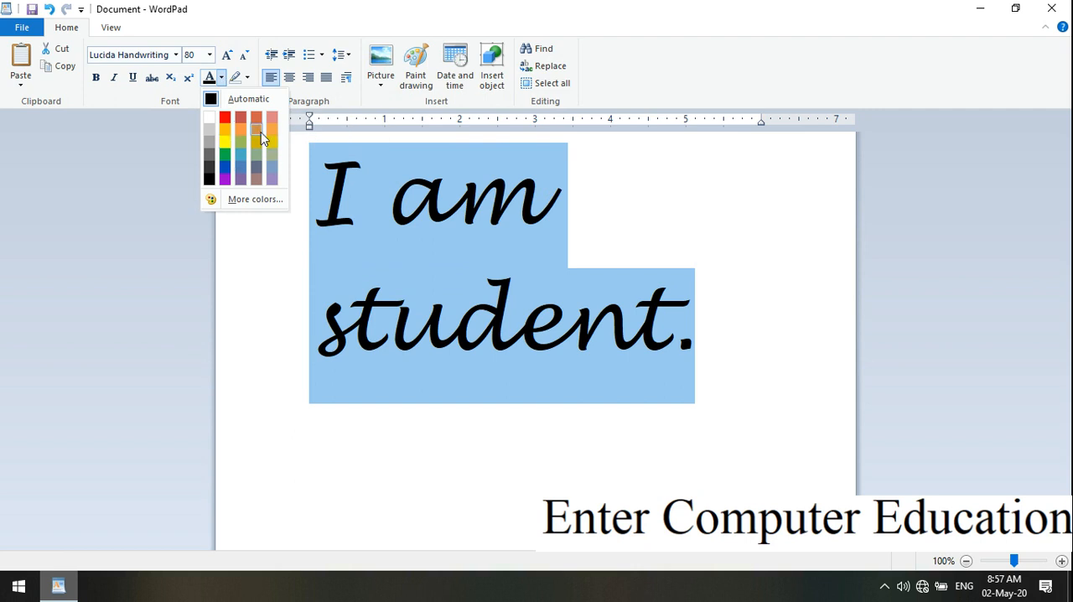
left_click(225, 154)
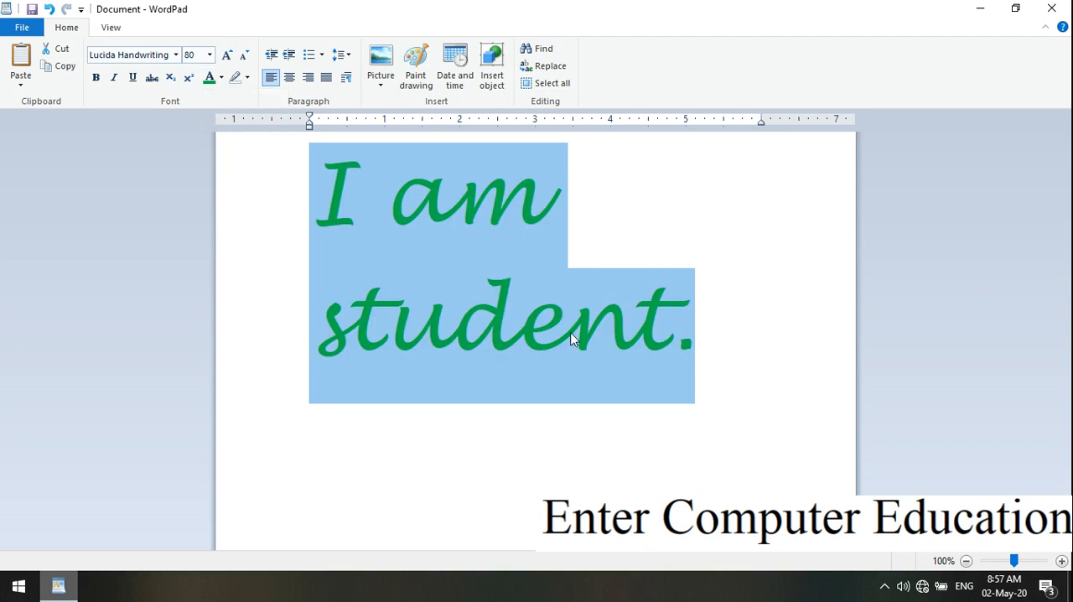
left_click(221, 77)
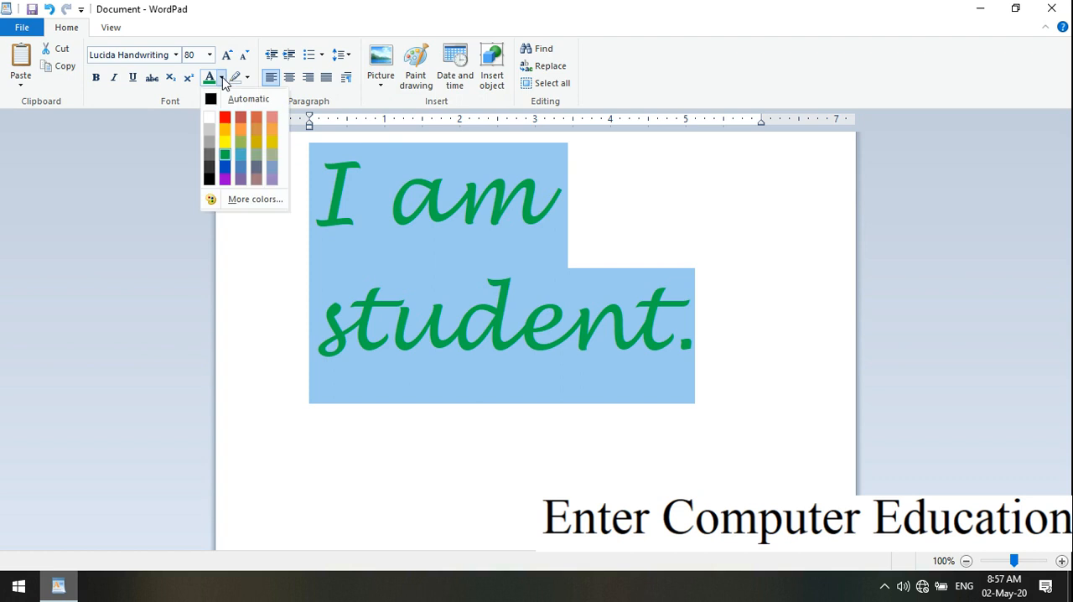
left_click(262, 131)
left_click(222, 77)
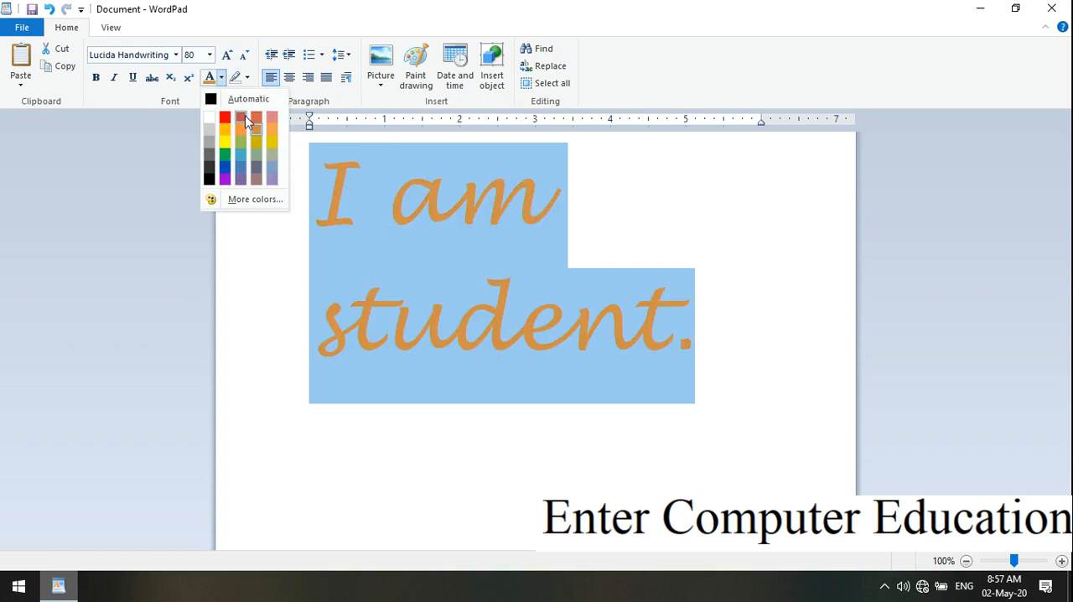
left_click(249, 124)
left_click(222, 78)
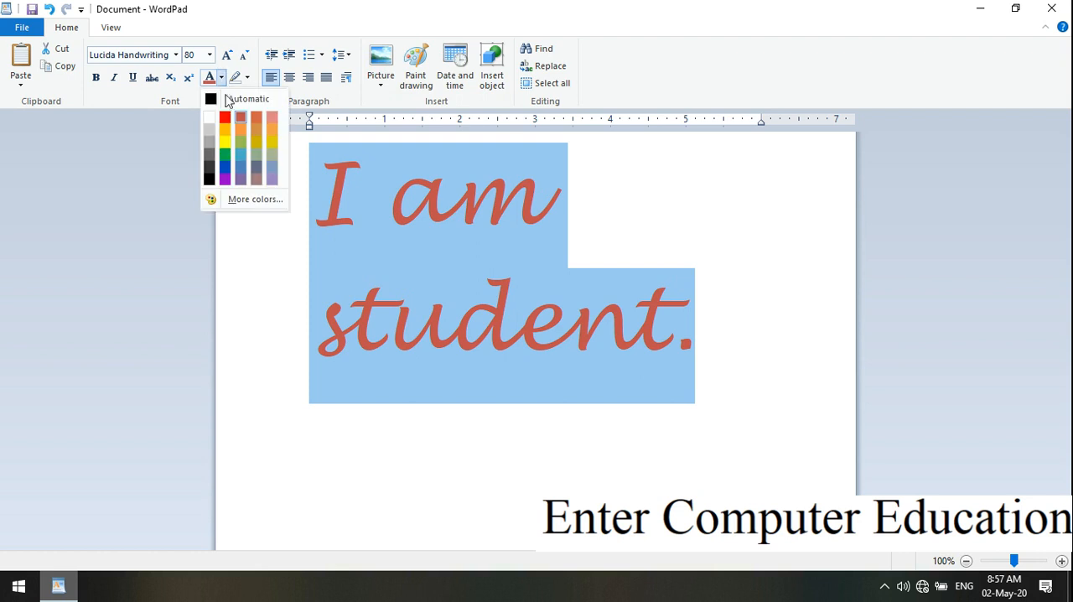
left_click(273, 171)
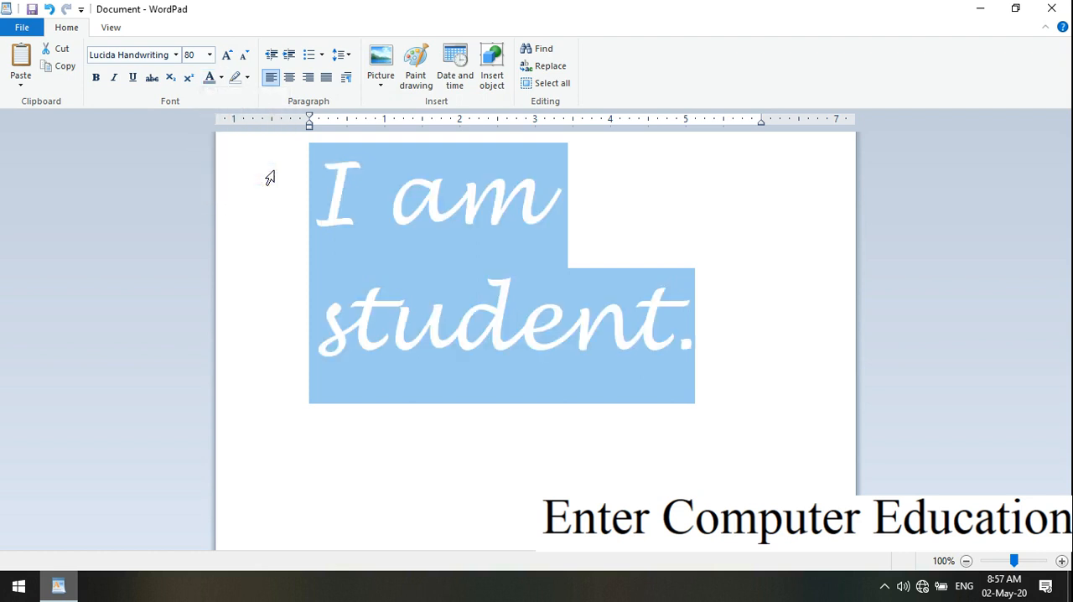
Try light gray and orange-red font colors on the sentence, and select the whole sentence again.
left_click(221, 78)
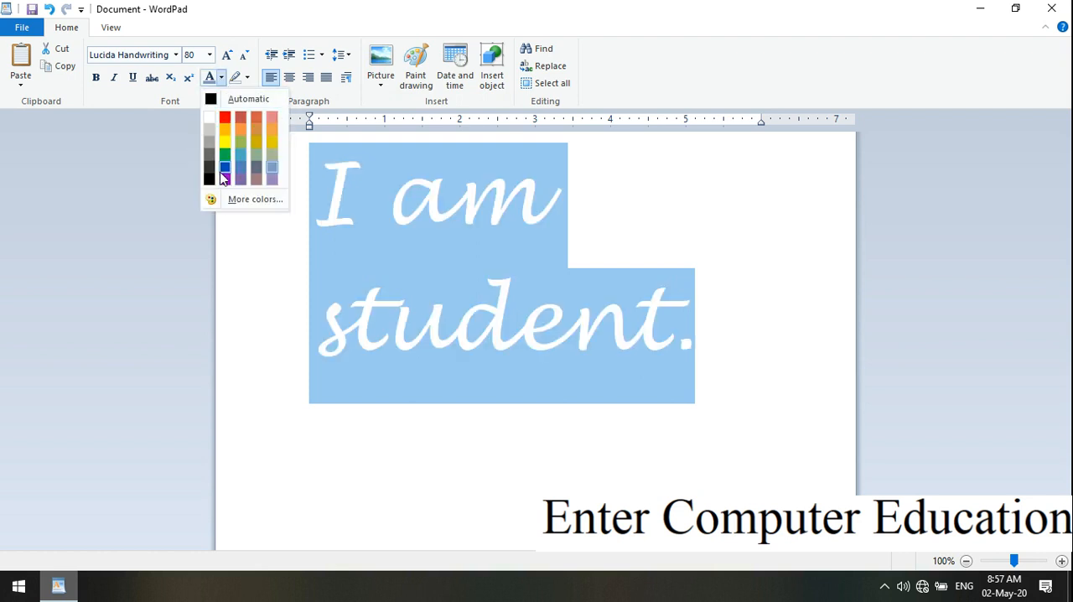
left_click(211, 137)
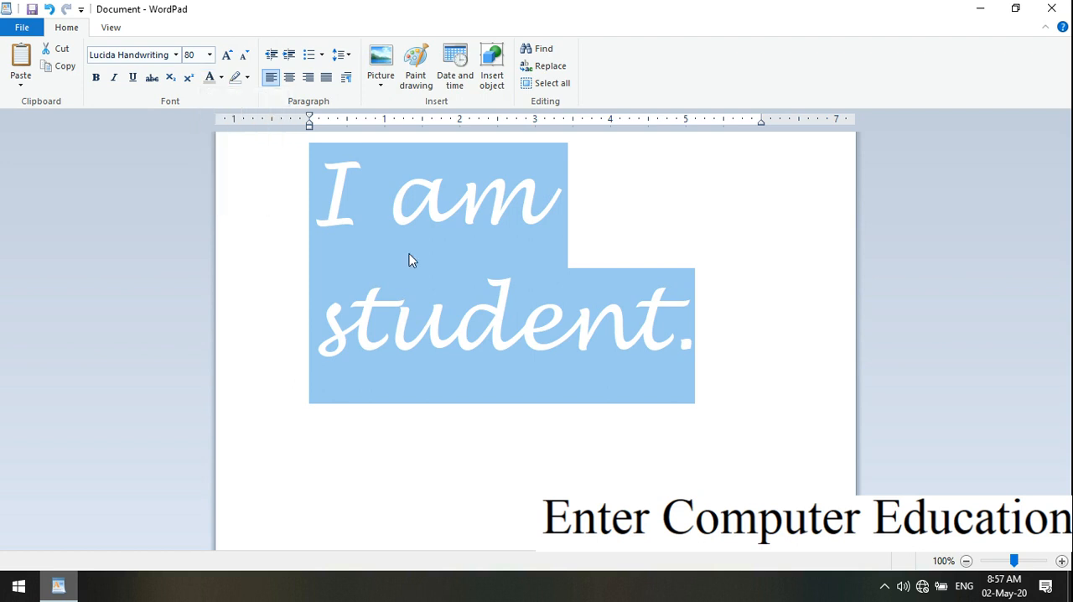
left_click(221, 77)
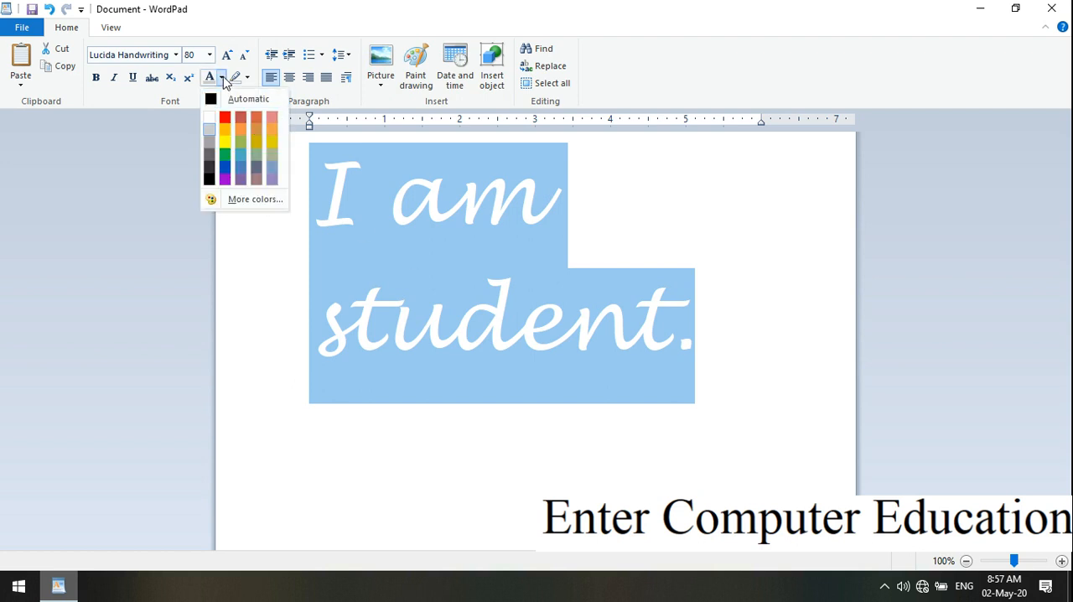
left_click(261, 119)
left_click(669, 290)
left_click_drag(709, 364, 350, 253)
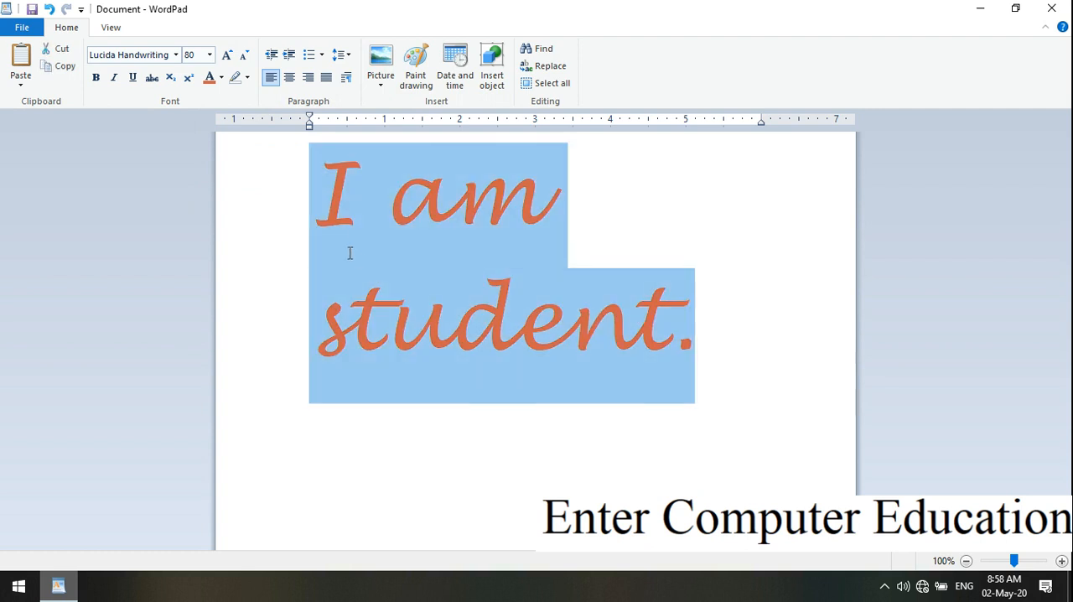
Set the sentence's font color to Automatic and deselect the text.
left_click(221, 78)
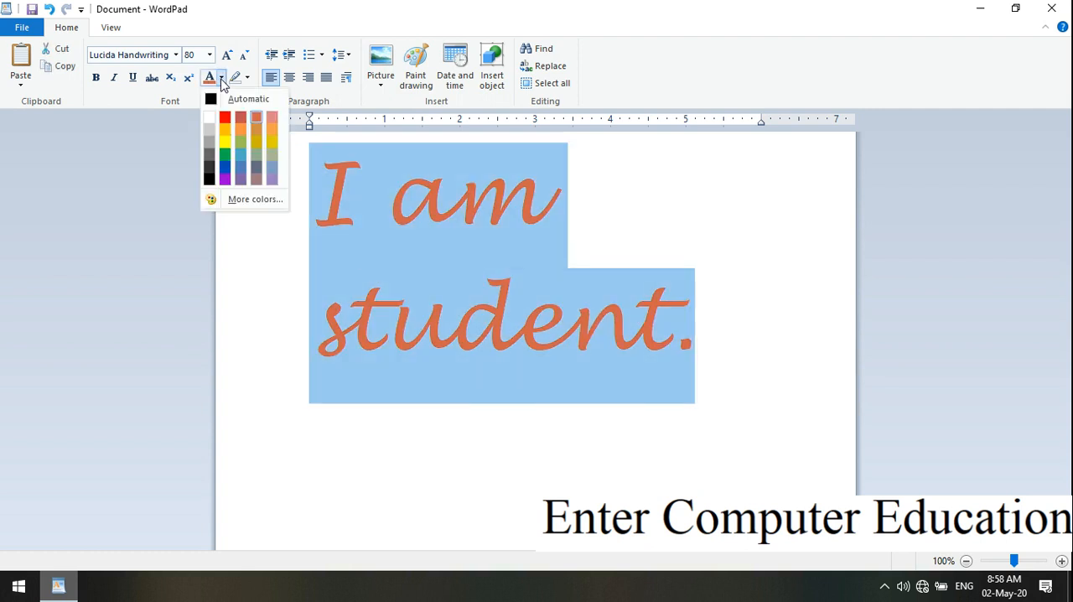
left_click(257, 103)
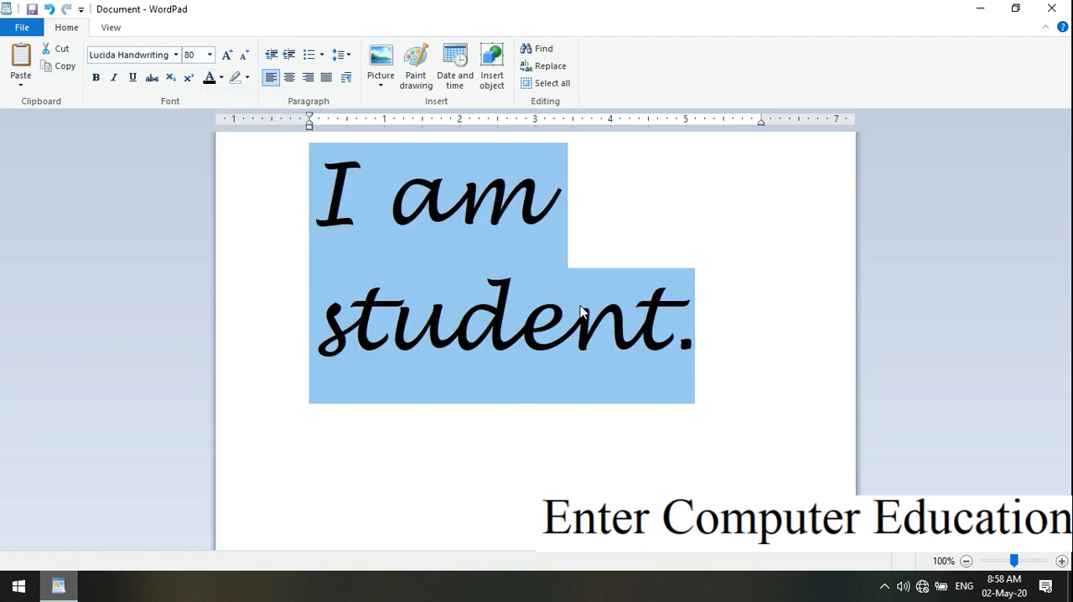
left_click(757, 342)
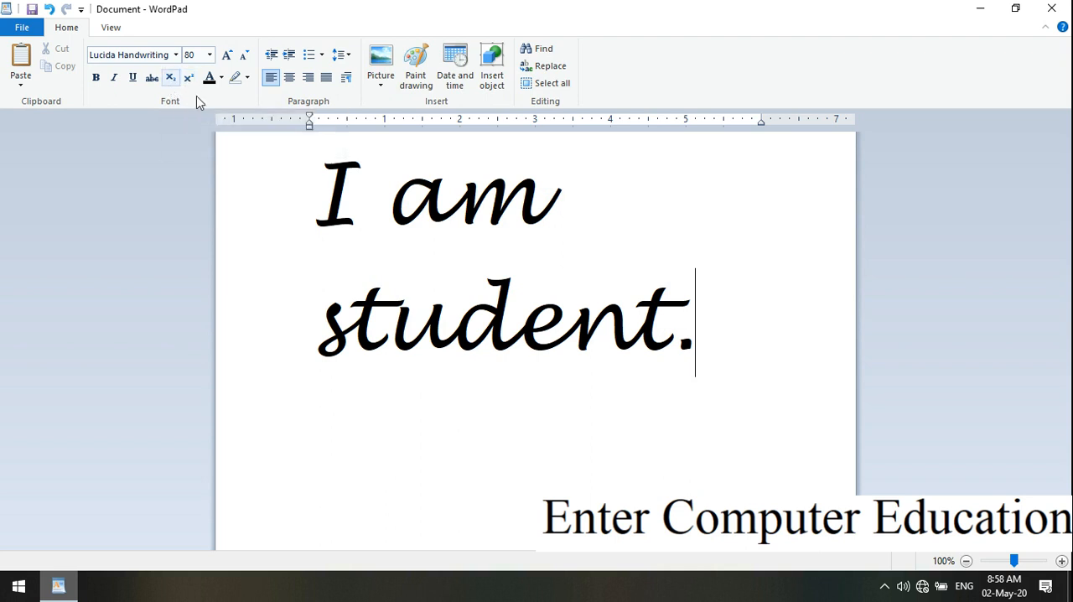
Cut the whole sentence "I am student." to empty the document.
left_click_drag(708, 340, 235, 217)
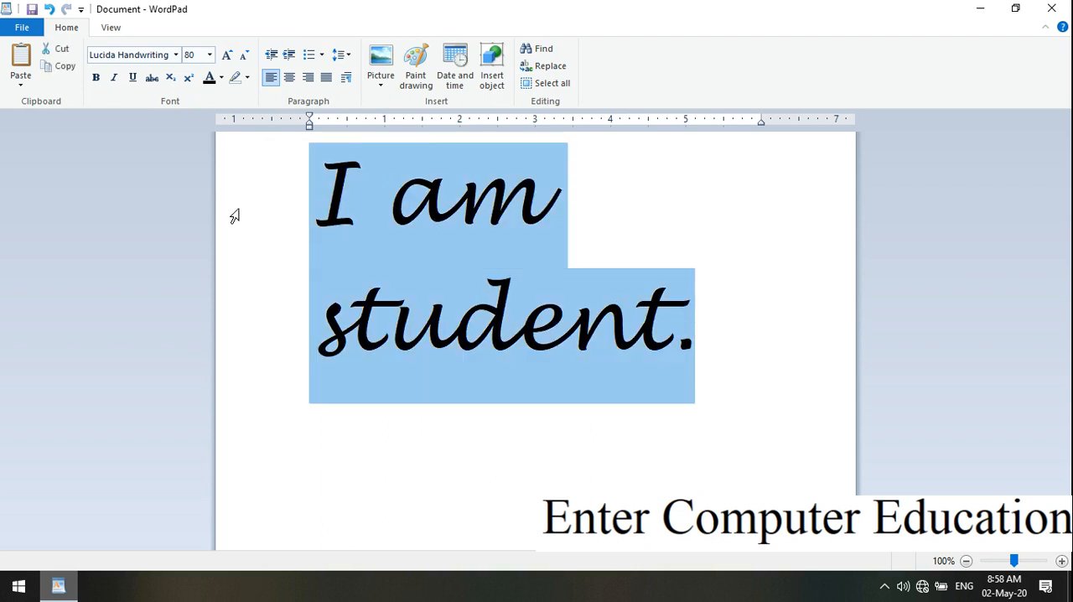
left_click(58, 49)
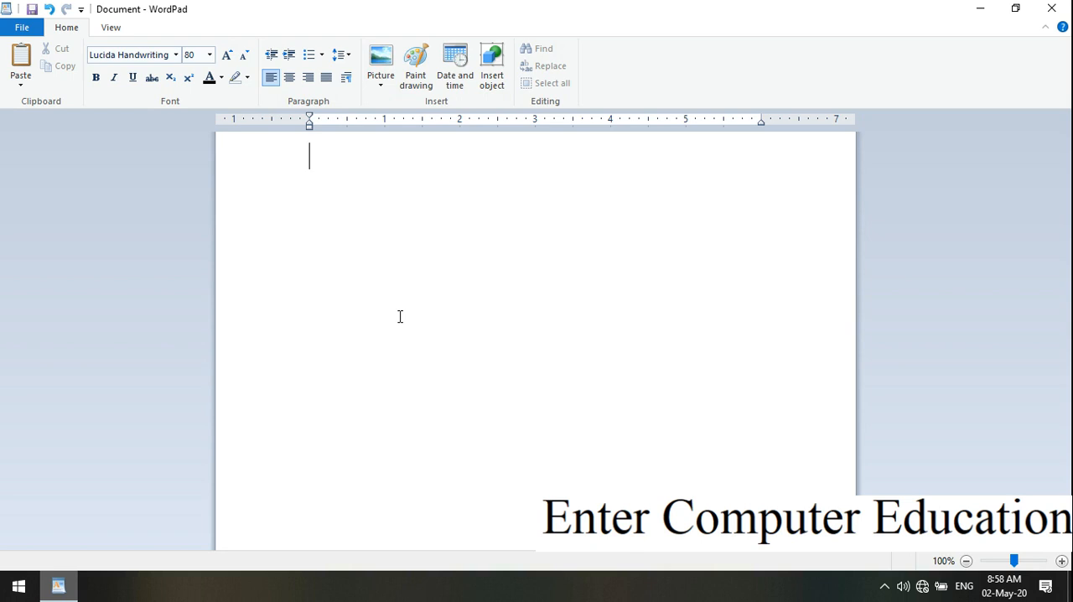
left_click(171, 78)
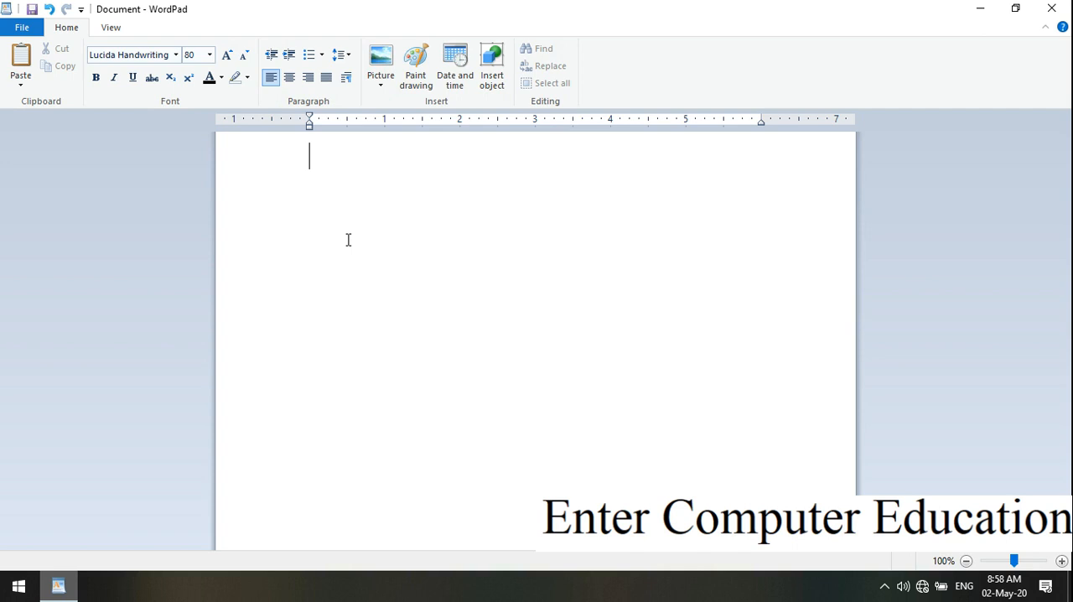
type("h")
key("BackSpace")
Set the font family to Times New Roman for the text entered at the cursor.
left_click(177, 56)
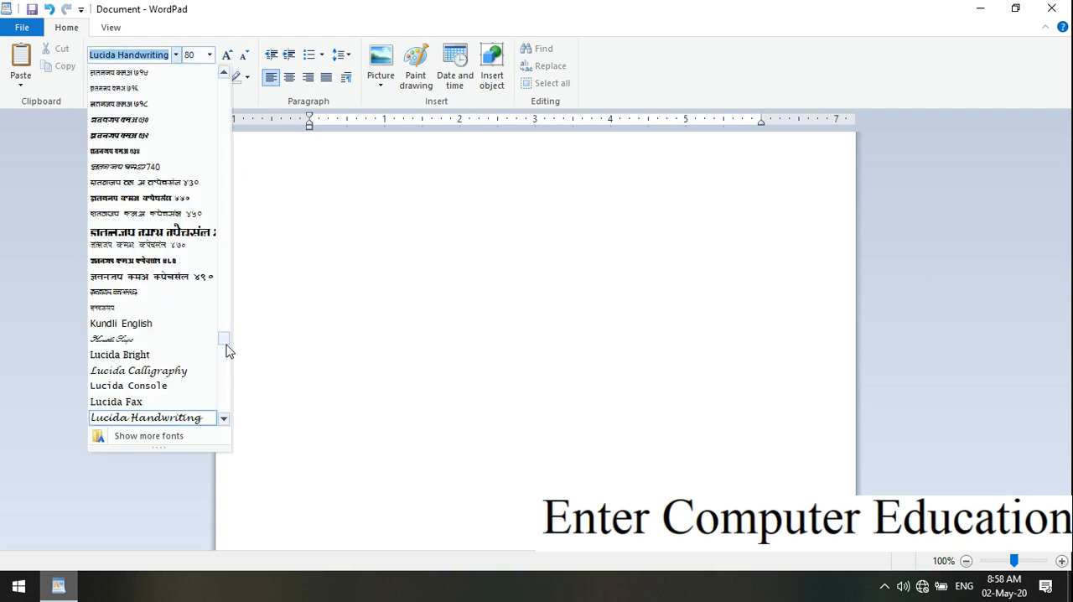
left_click_drag(223, 345, 225, 383)
type("Times New Roman")
key("Return")
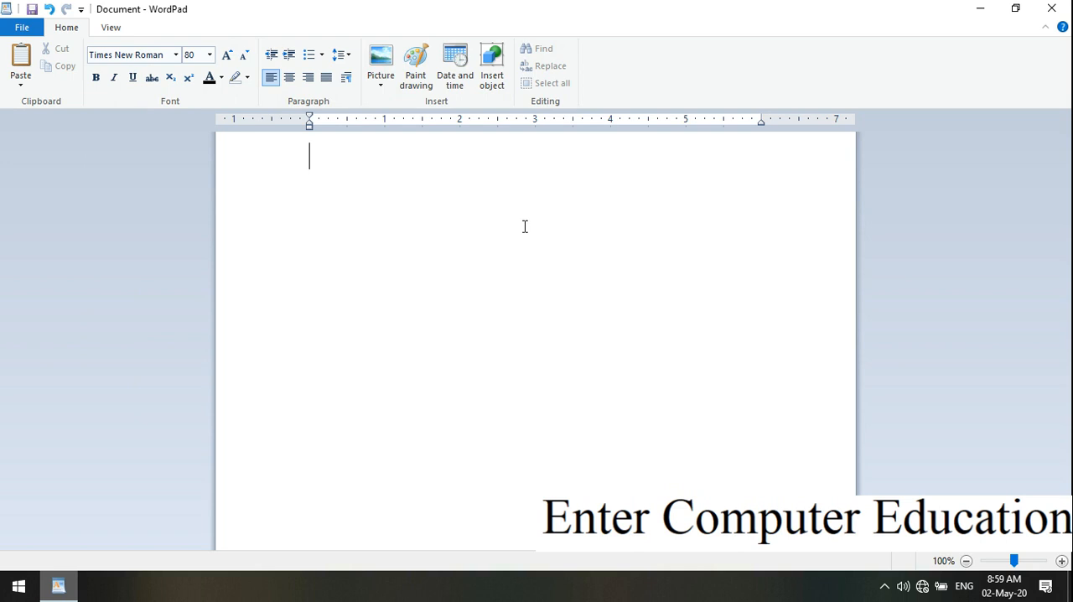
Write "h2o" as sample text and erase it.
type("h2")
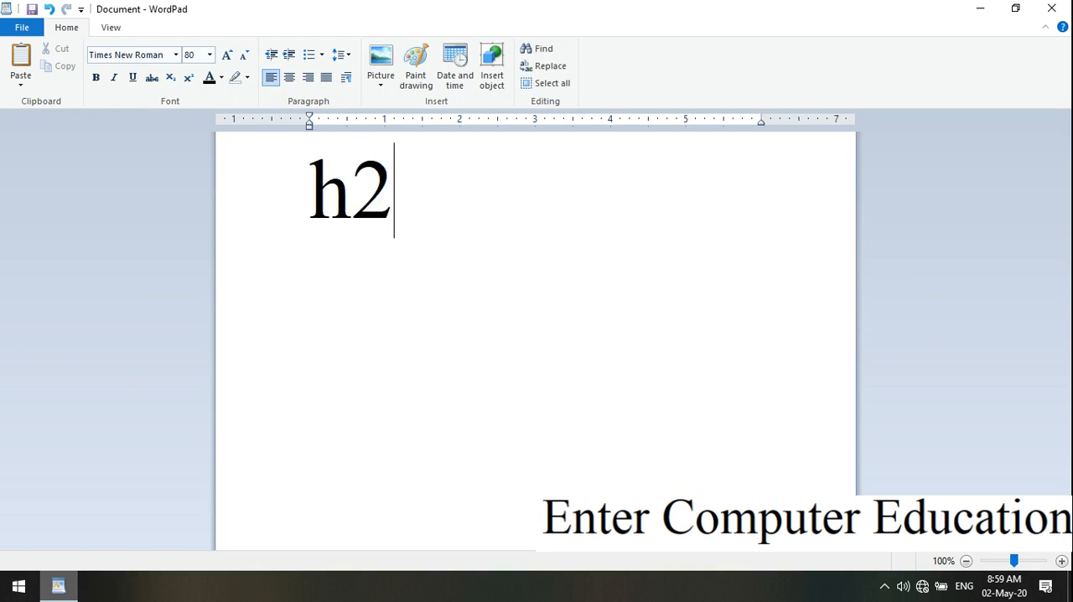
type("o")
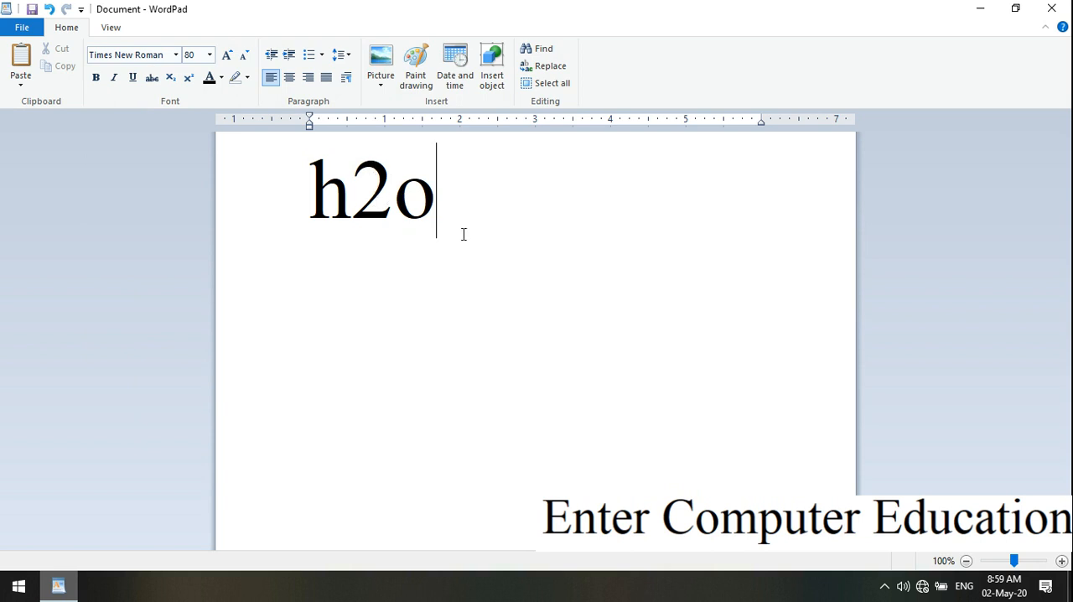
key("BackSpace")
key("BackSpace")
key("BackSpace")
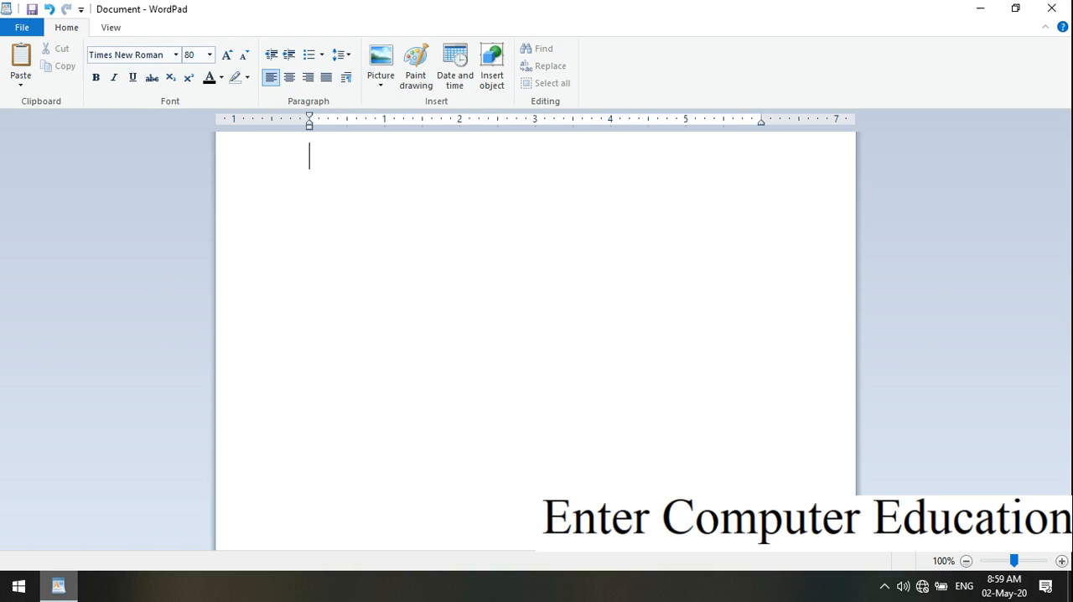
left_click(188, 83)
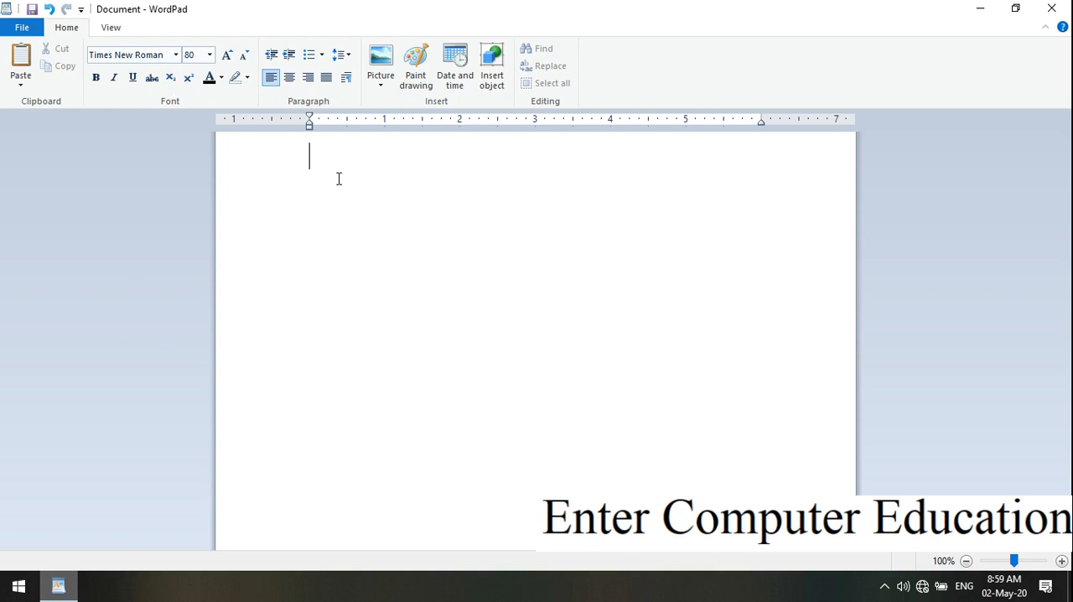
Write "h2o" and format its 2 as superscript, then as subscript.
type("h")
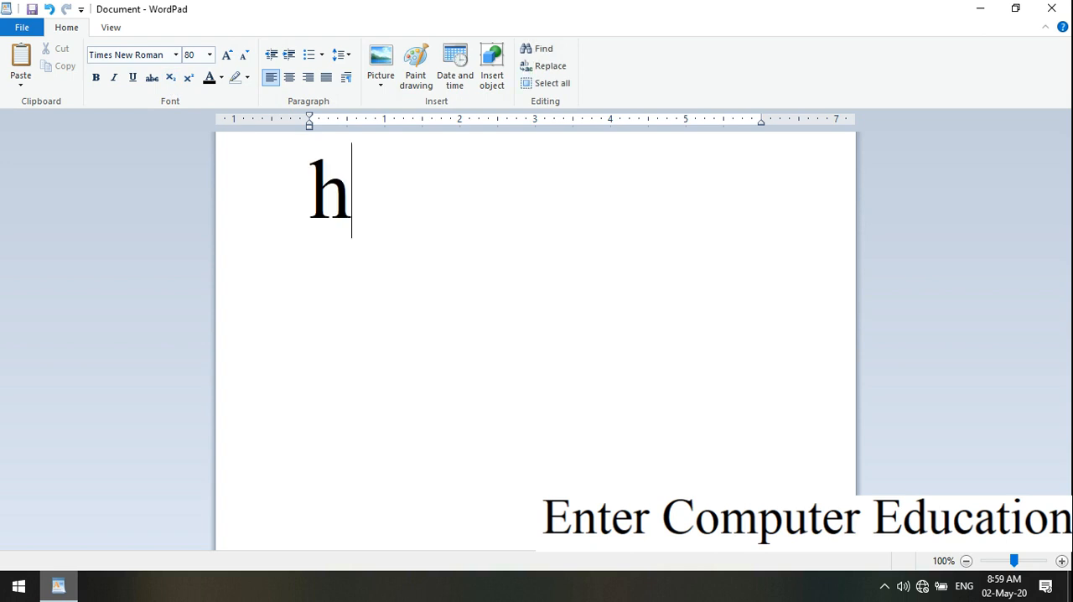
type("2o")
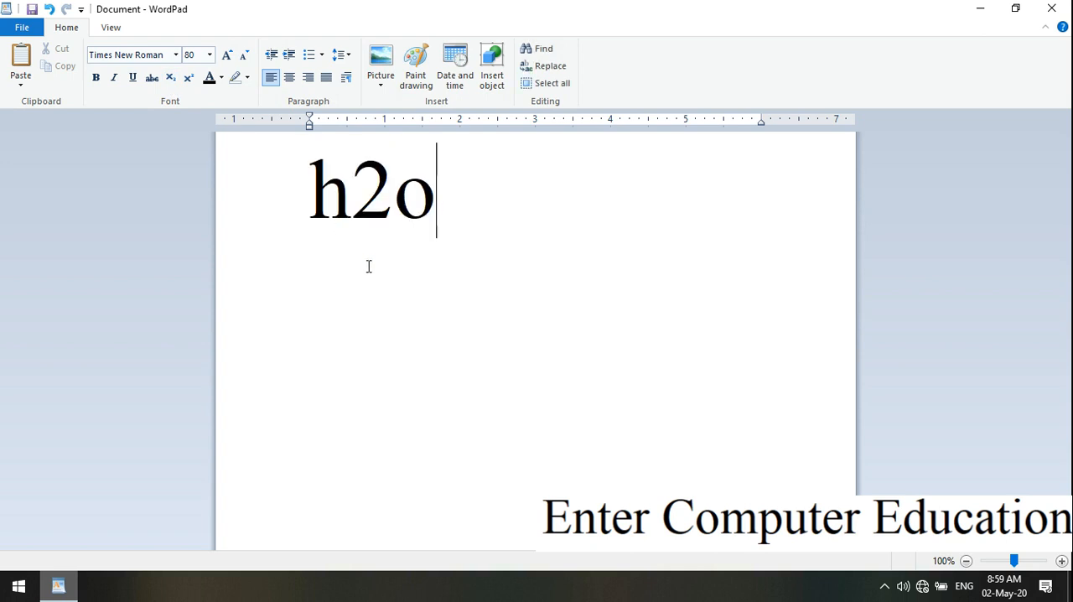
left_click_drag(388, 200, 367, 197)
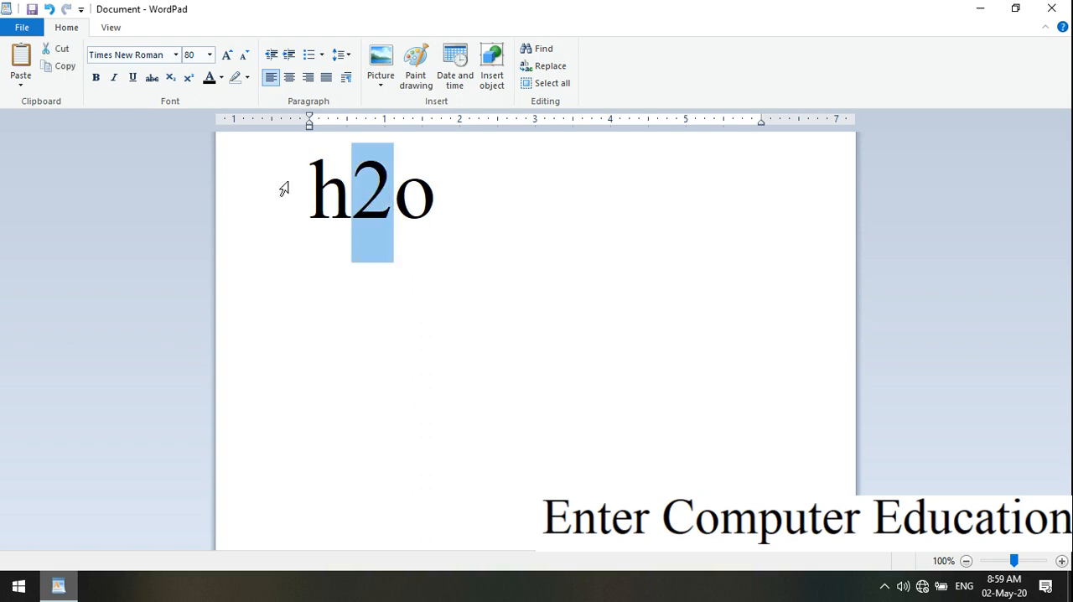
left_click(188, 79)
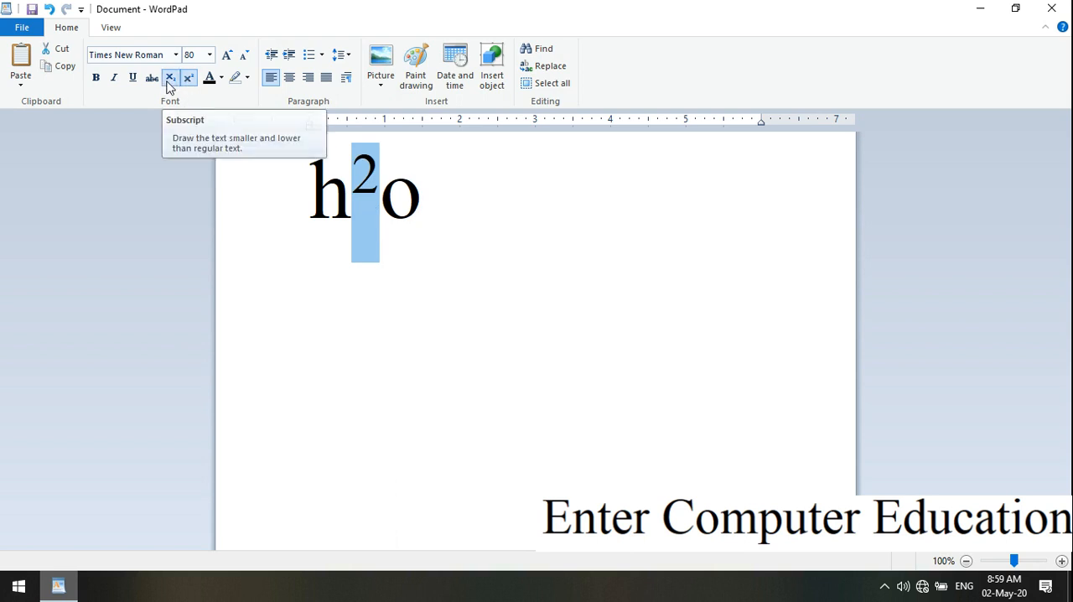
left_click(168, 79)
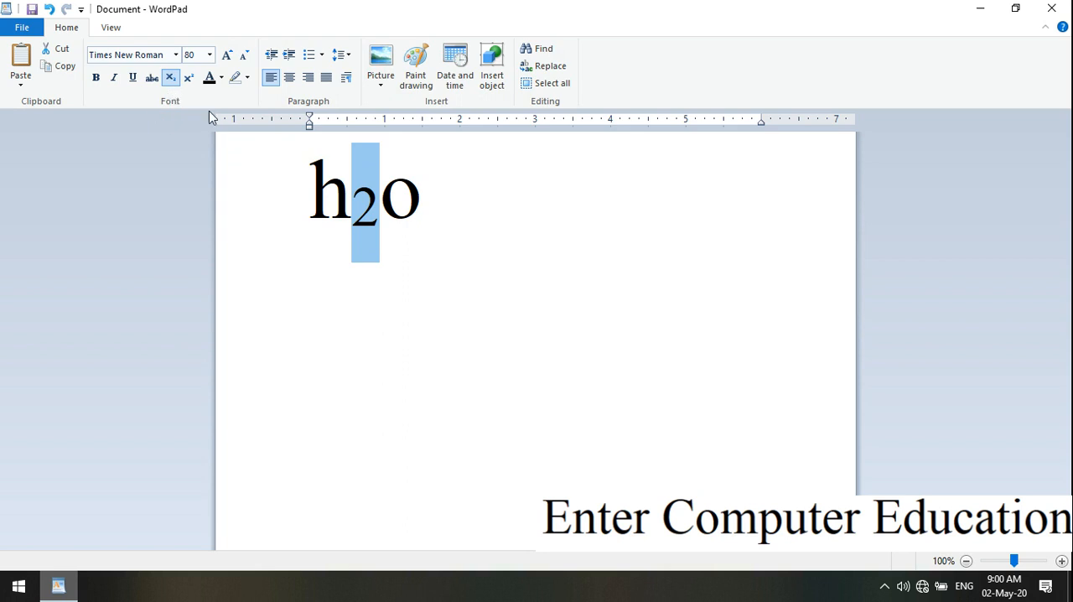
Remove the subscript formatting from the 2 and erase "h2o" from the document.
left_click(170, 77)
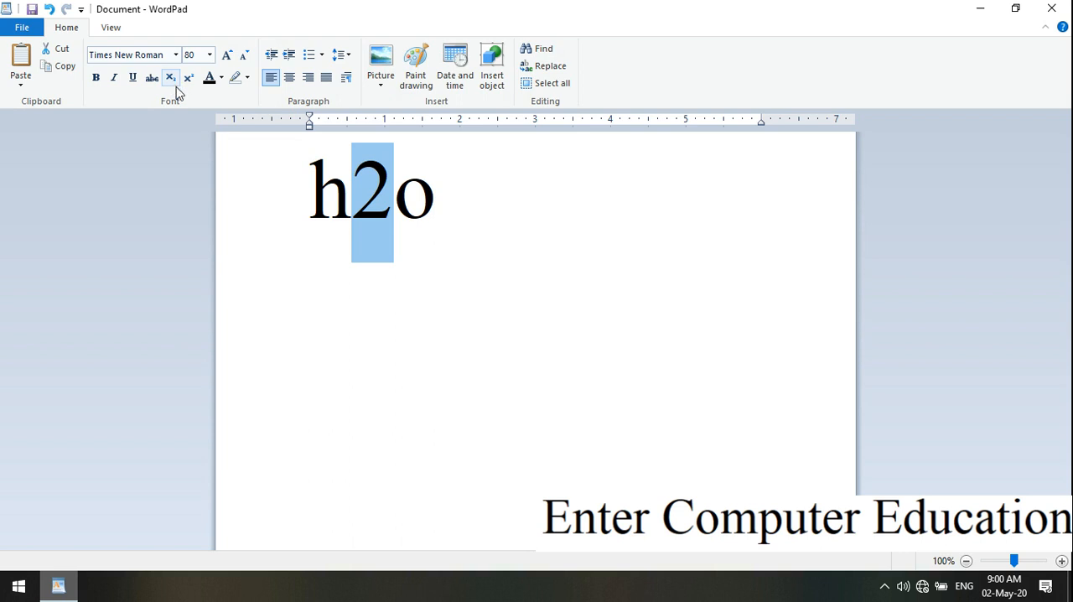
left_click(450, 211)
key("BackSpace")
key("BackSpace")
key("BackSpace")
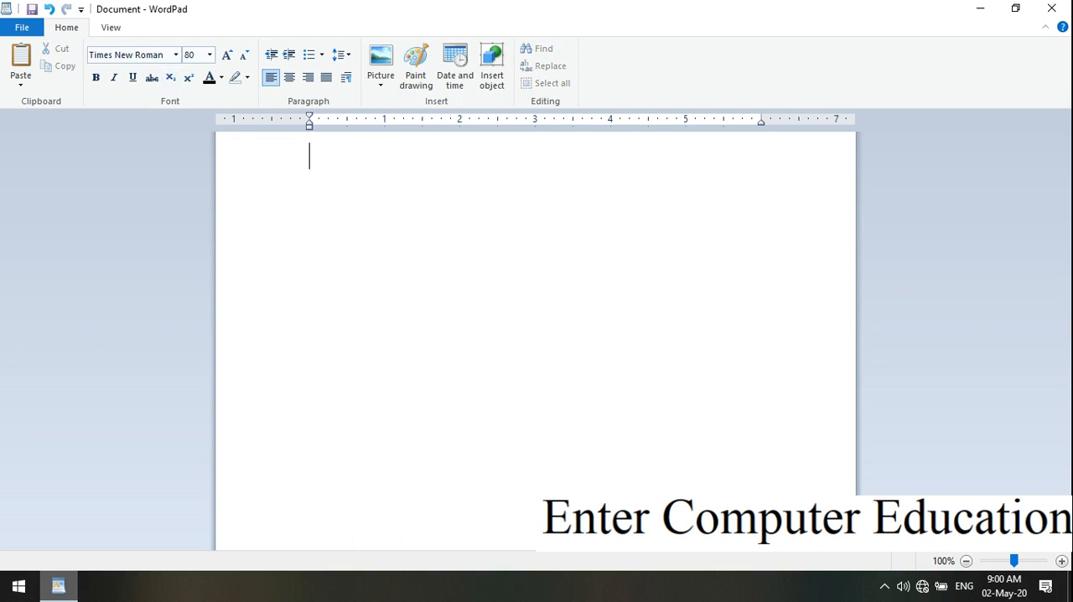
Write "gh ghvhg" as normal text, followed by "54bnnb bh" in subscript.
type("gh ghvhg")
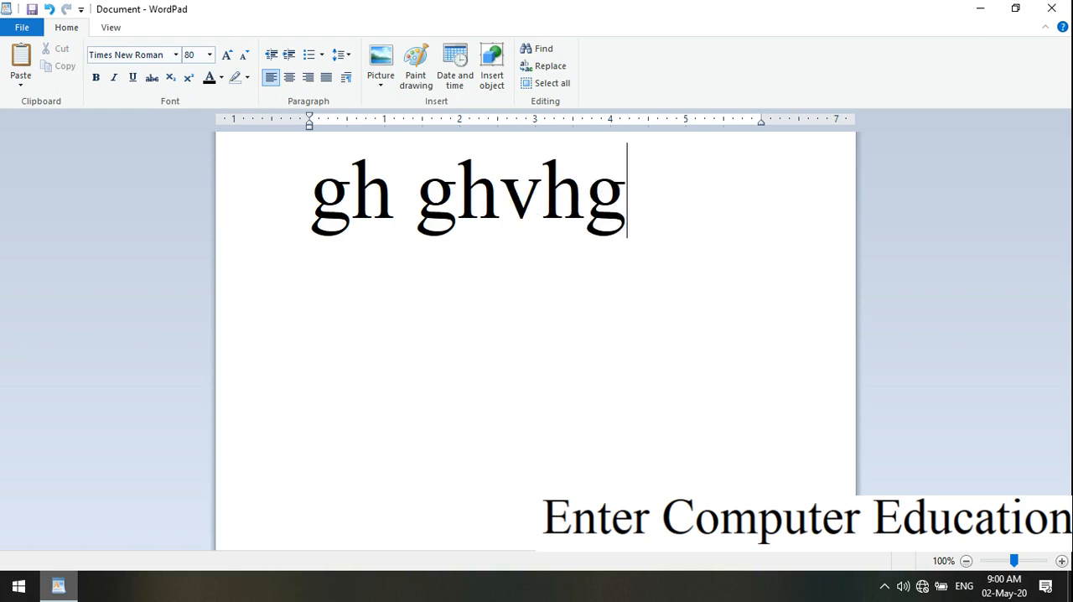
left_click(170, 78)
type("54bnnb")
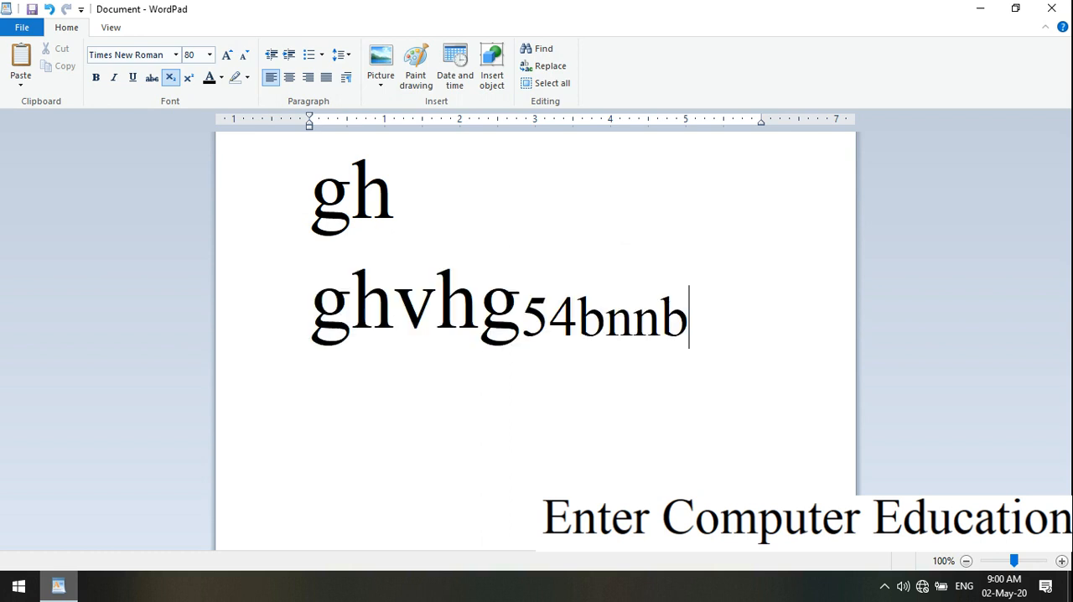
type(" bh")
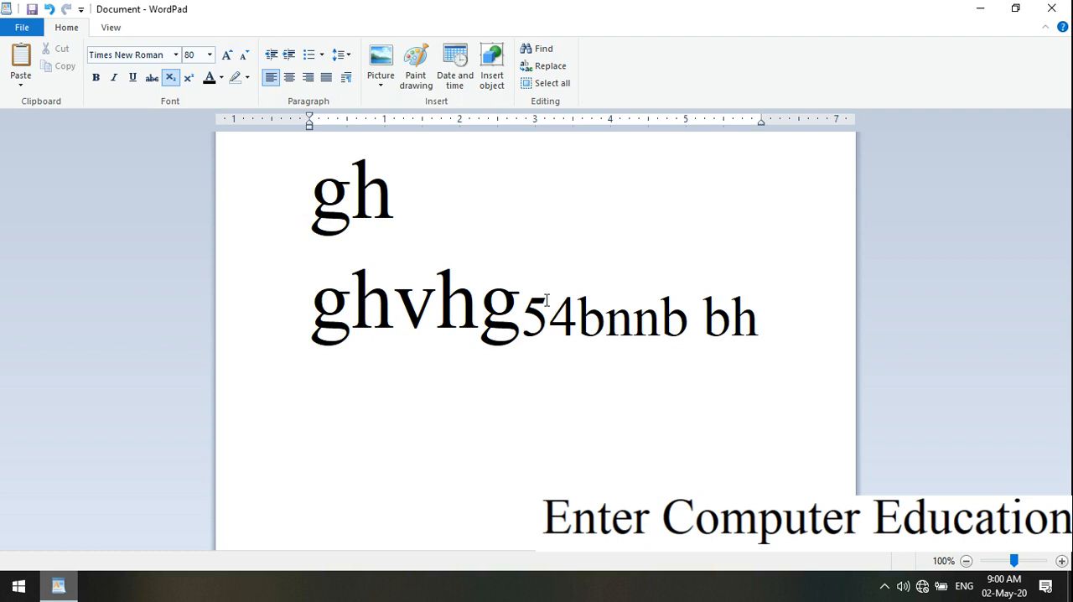
Remove the subscript formatting from "4bnnb" within the second line and deselect the text.
left_click_drag(781, 335, 320, 214)
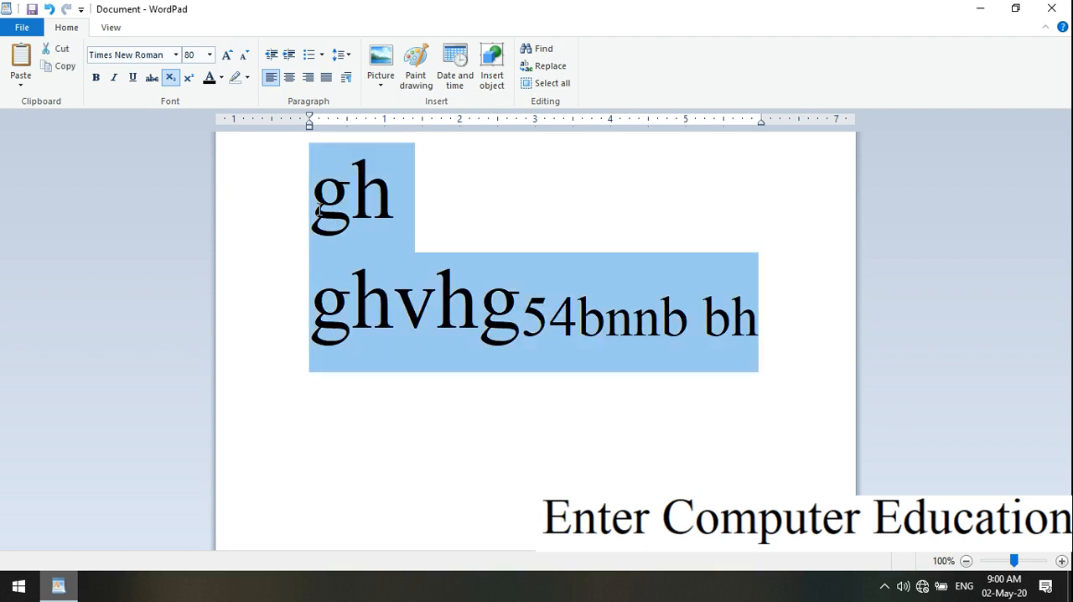
left_click(658, 348)
left_click_drag(761, 329, 544, 323)
left_click(531, 322)
left_click_drag(695, 329, 719, 324)
left_click(635, 335)
left_click_drag(547, 327, 705, 329)
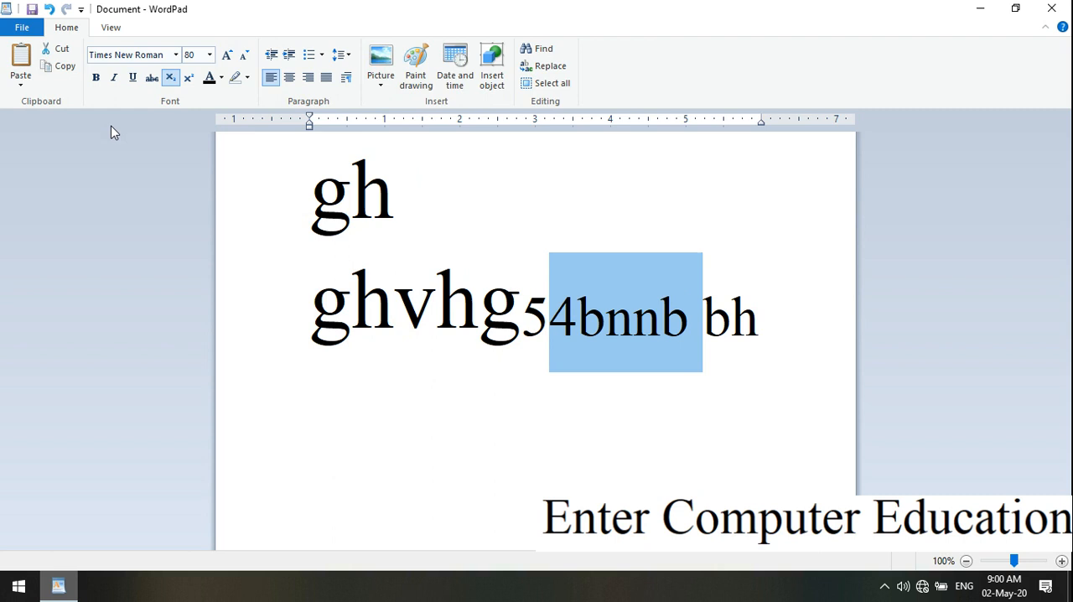
left_click(170, 78)
left_click(544, 386)
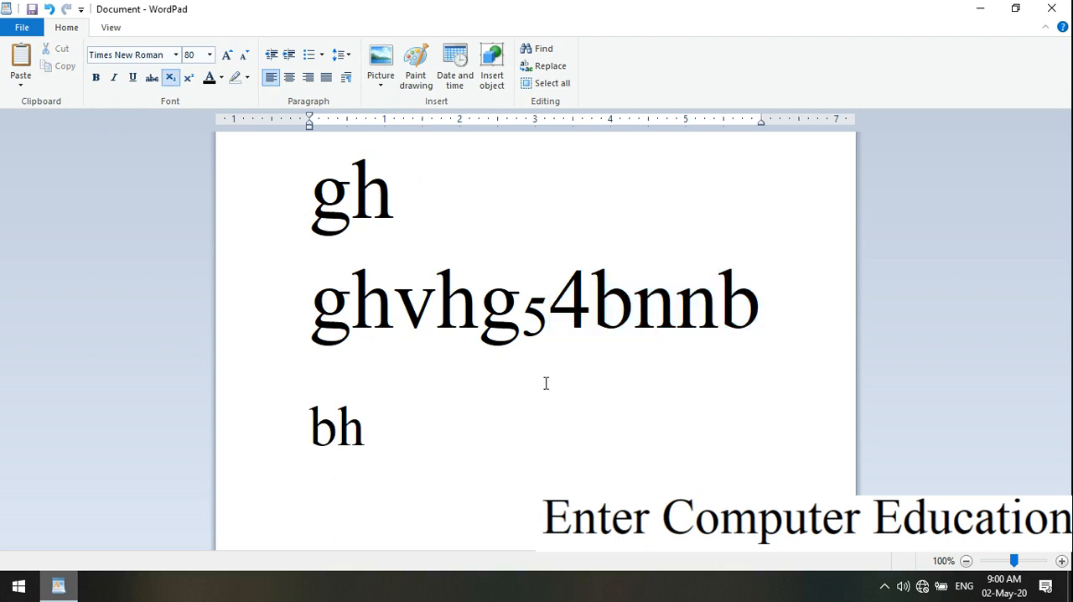
Remove the subscript formatting from the 5 in the second line.
left_click(546, 329)
left_click_drag(546, 328, 534, 330)
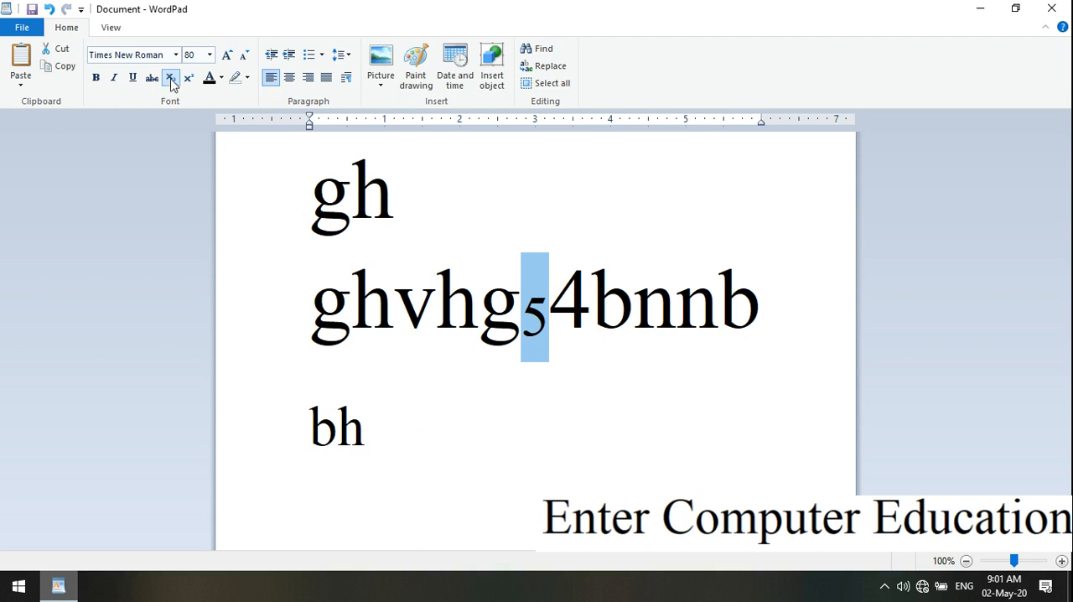
left_click(170, 77)
Erase all the sample letters and digits from the end of the text back to an empty document.
key("ctrl+End")
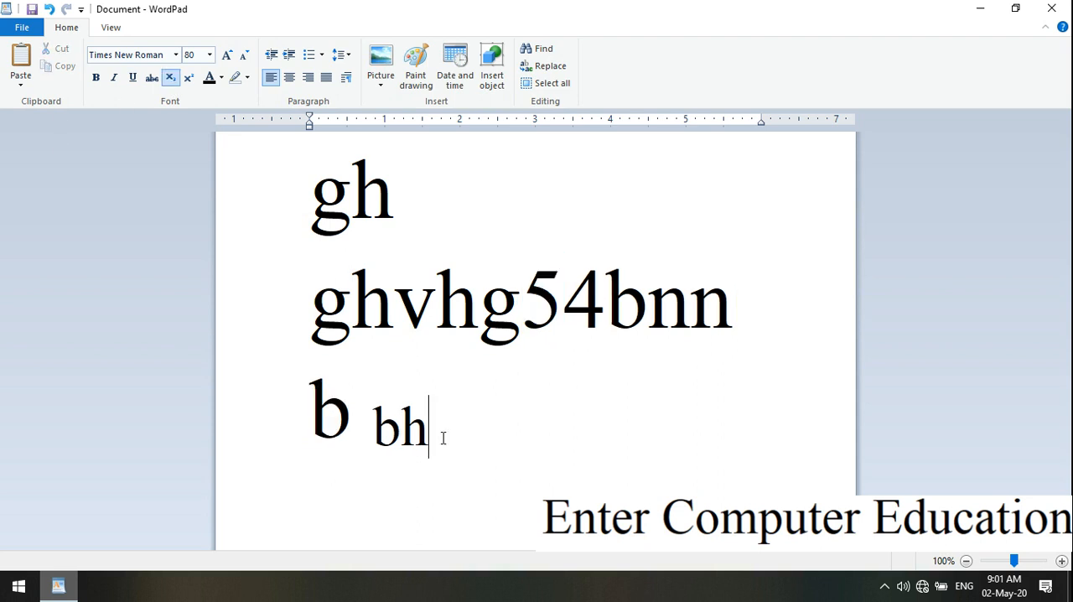
key("BackSpace")
key("BackSpace")
key("BackSpace")
key("BackSpace")
key("BackSpace")
key("BackSpace")
key("BackSpace")
key("BackSpace")
key("BackSpace")
key("BackSpace")
key("BackSpace")
key("BackSpace")
key("BackSpace")
key("BackSpace")
key("BackSpace")
key("BackSpace")
key("BackSpace")
key("BackSpace")
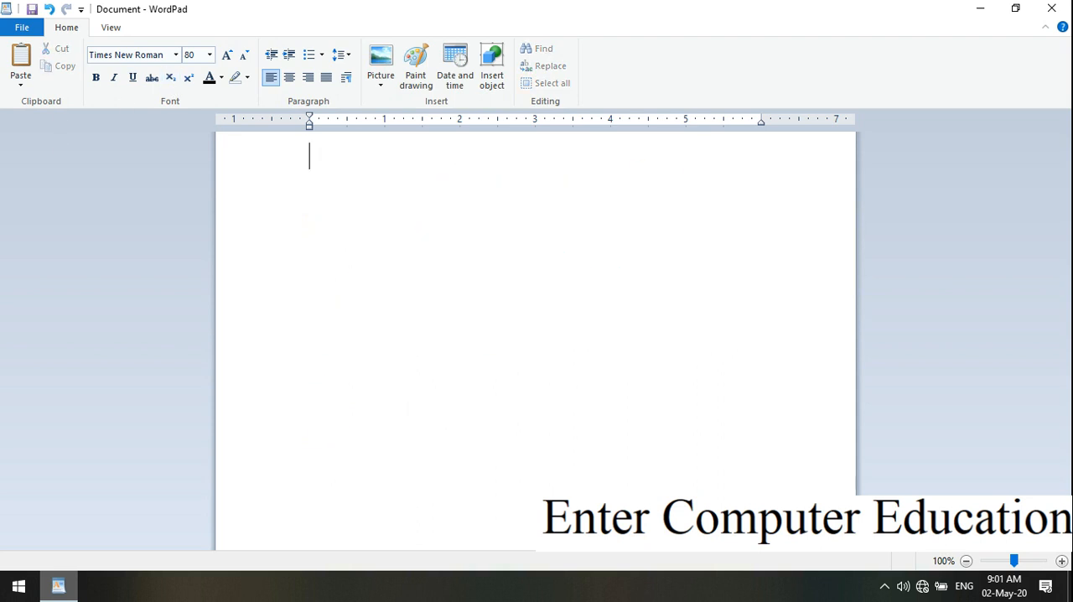
Write the numbers 5465, 5562 and 321516 as normal text on three separate lines.
type("5465465")
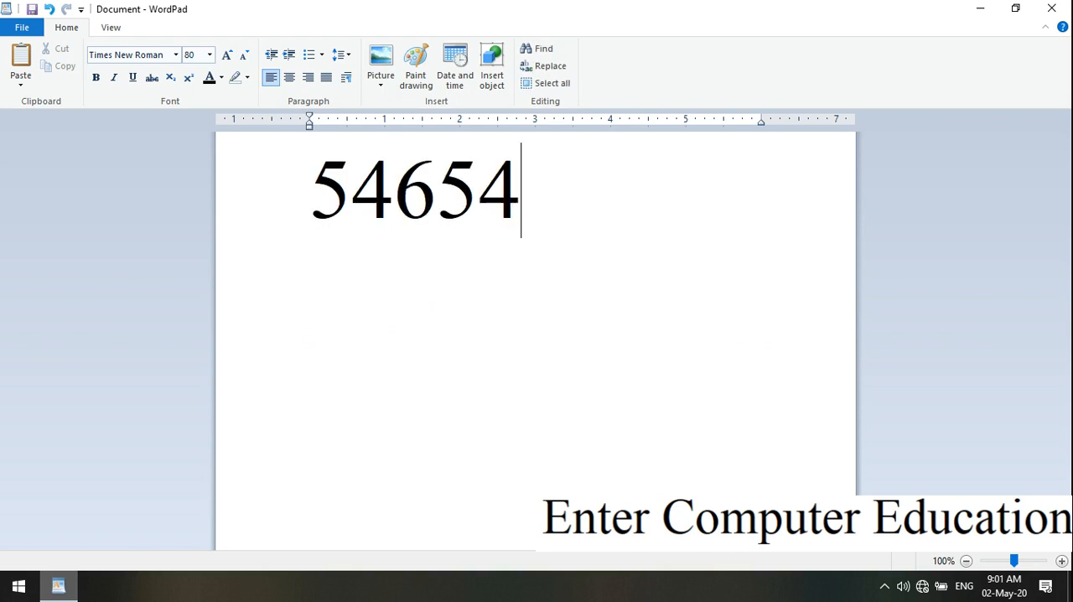
key("BackSpace")
key("BackSpace")
key("BackSpace")
key("Return")
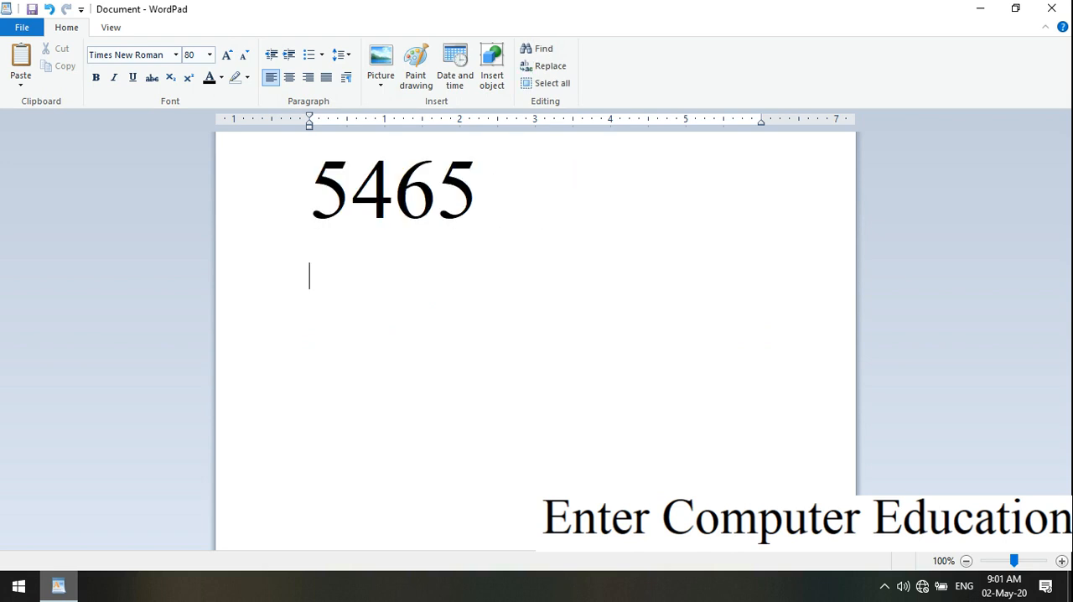
type("5562")
key("Return")
type("3215165")
key("BackSpace")
Append the superscripts 6458 to 5465, 545 to 5562, and 546 to 321516.
left_click(489, 207)
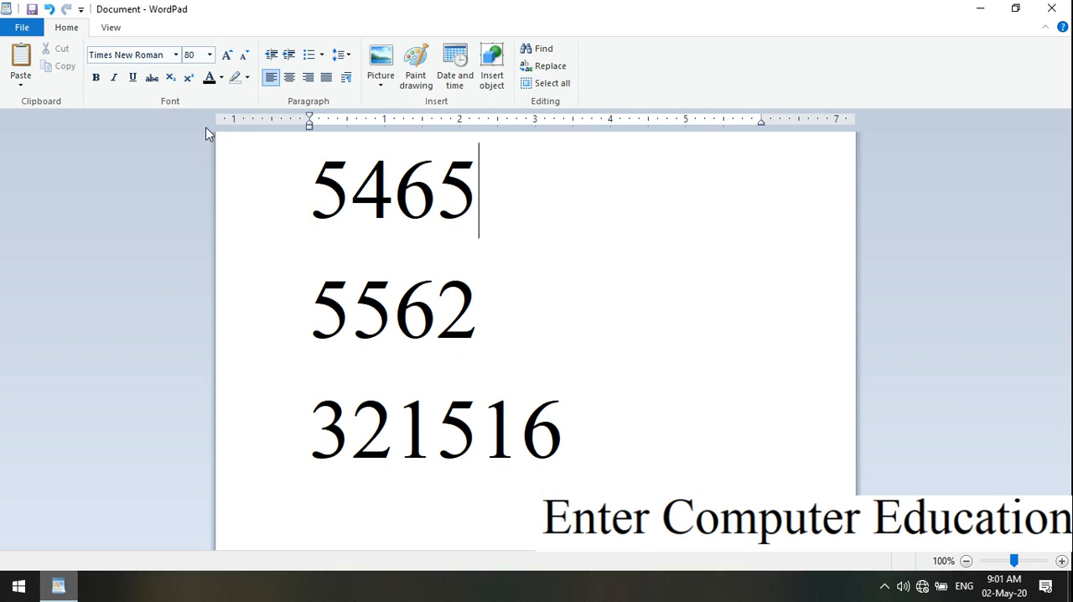
left_click(189, 83)
type("6458")
left_click(535, 328)
left_click(189, 77)
type("545")
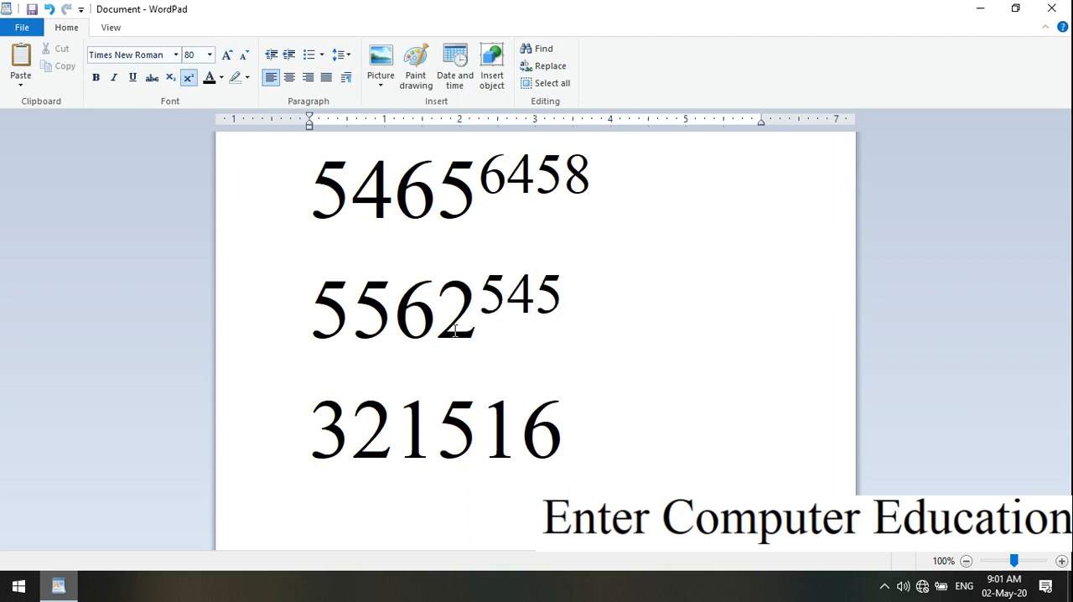
left_click(577, 428)
left_click(188, 77)
type("546")
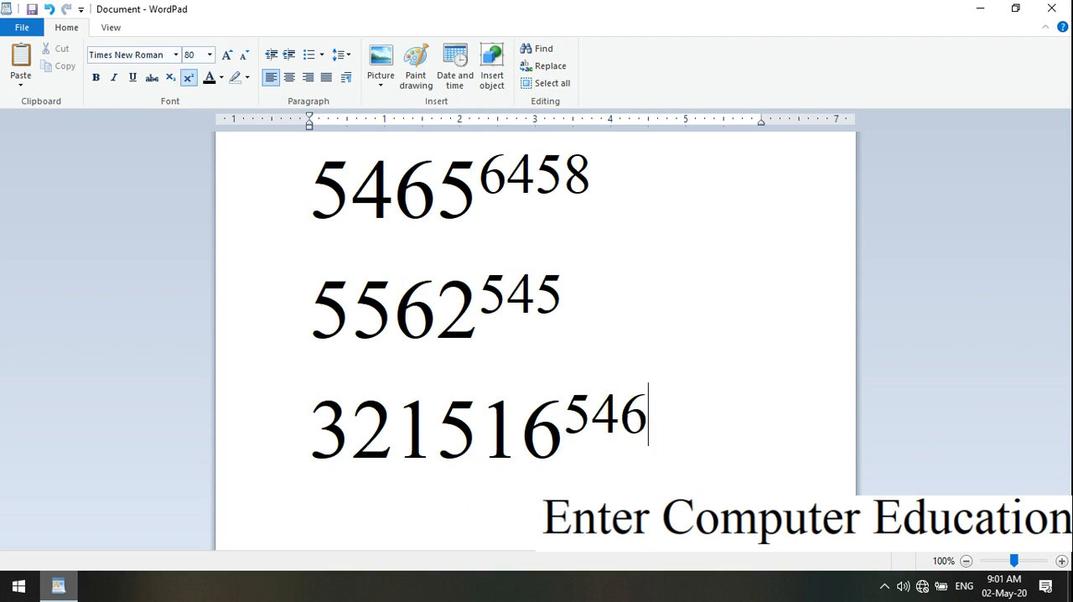
Delete all three lines of numbers with their superscripts from the document.
key("ctrl+a")
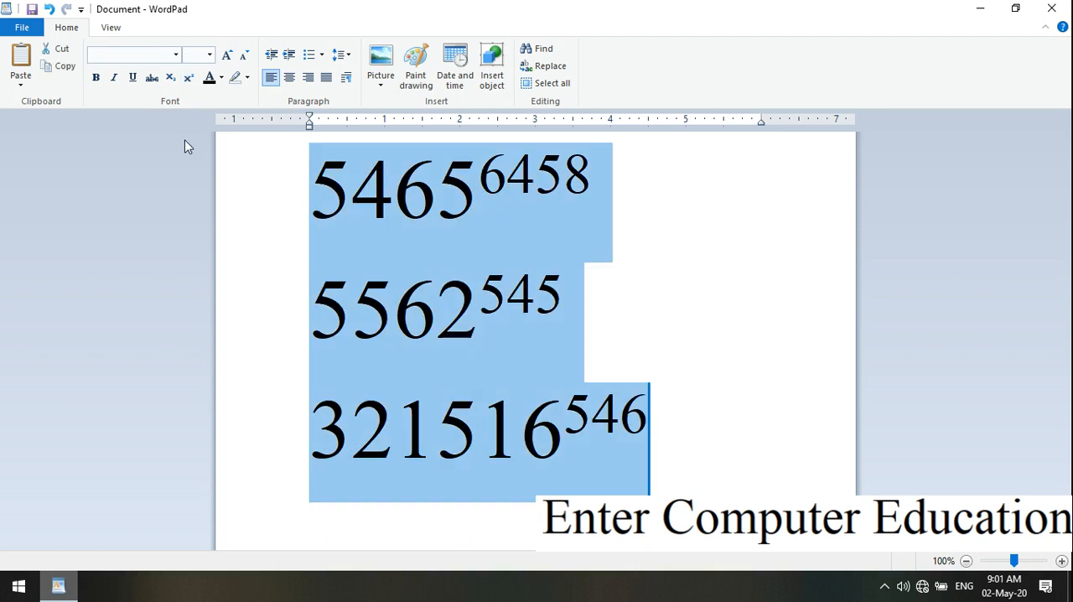
key("Delete")
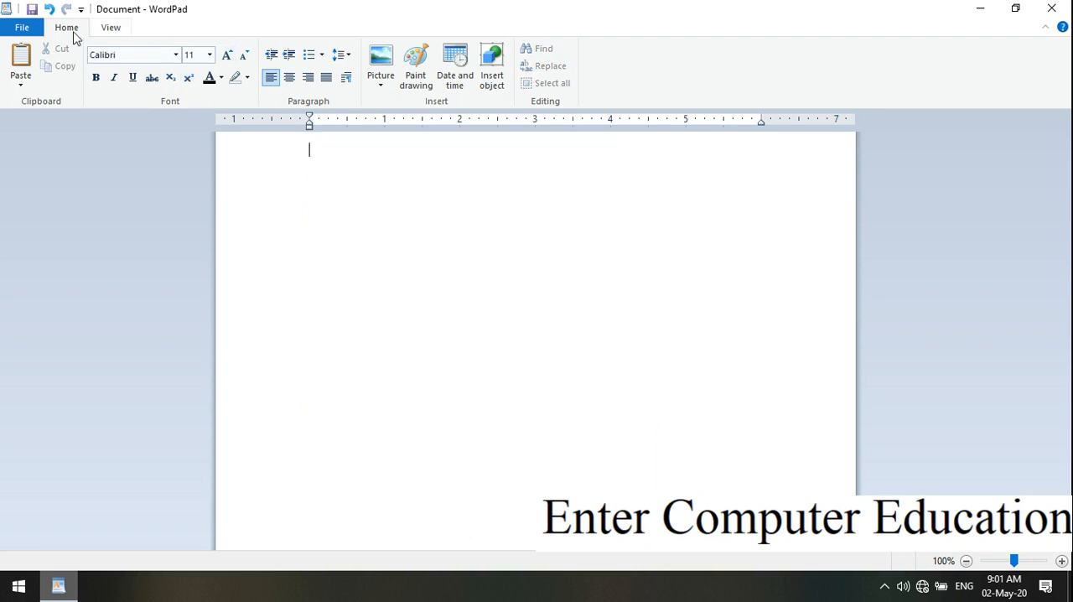